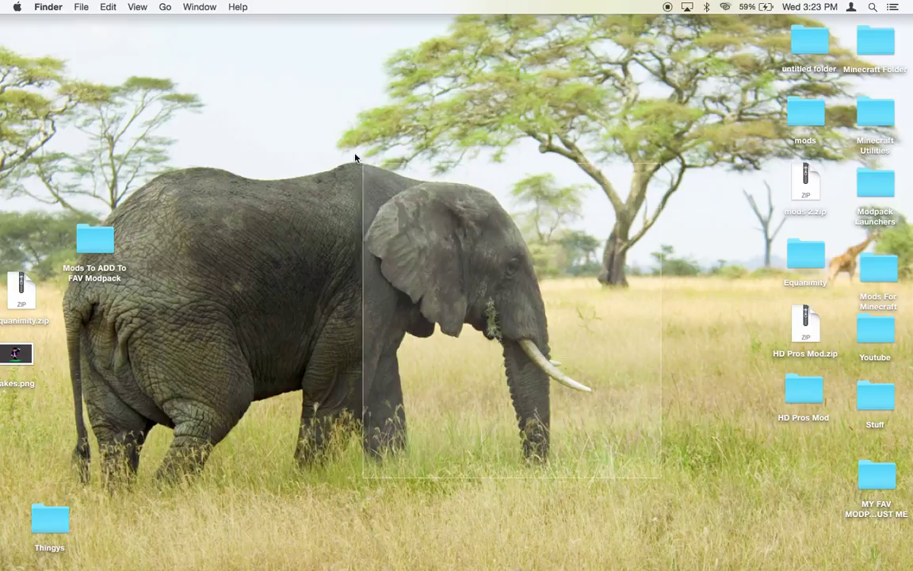
drag(306, 116, 344, 163)
mouse_move(345, 164)
mouse_down()
mouse_move(371, 178)
mouse_move(653, 475)
mouse_move(320, 154)
mouse_move(362, 162)
mouse_up()
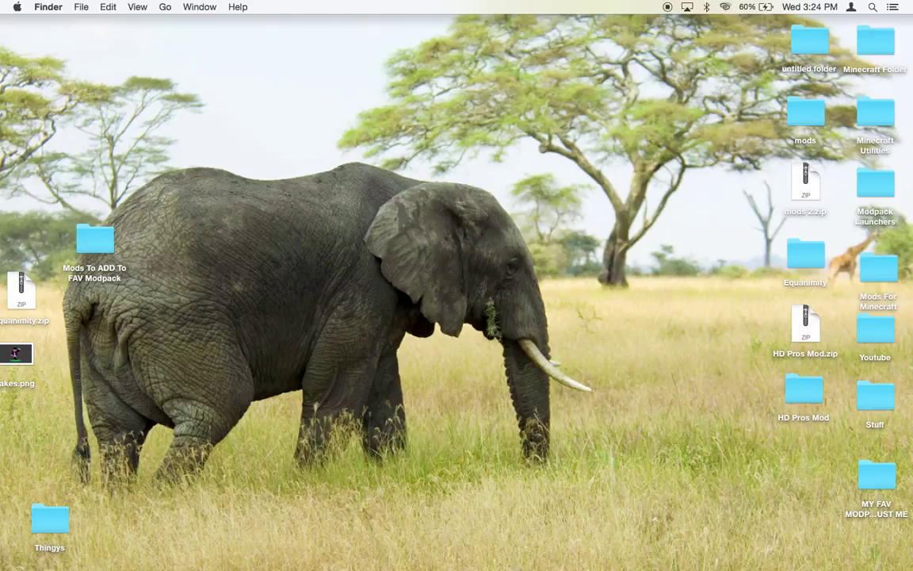
Step: Switch to the MediaFire page in Safari and download the HD Pros Mod archive
mouse_move(642, 559)
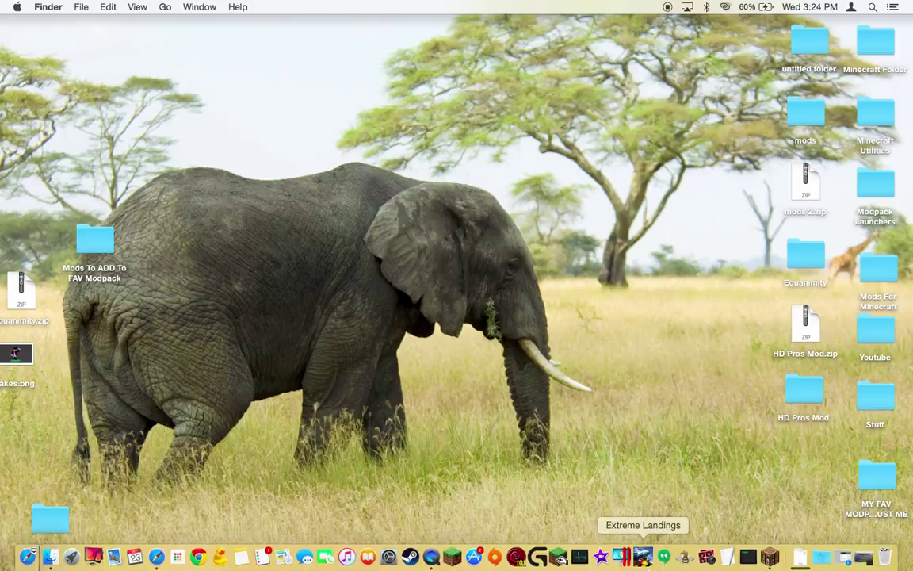
click(845, 560)
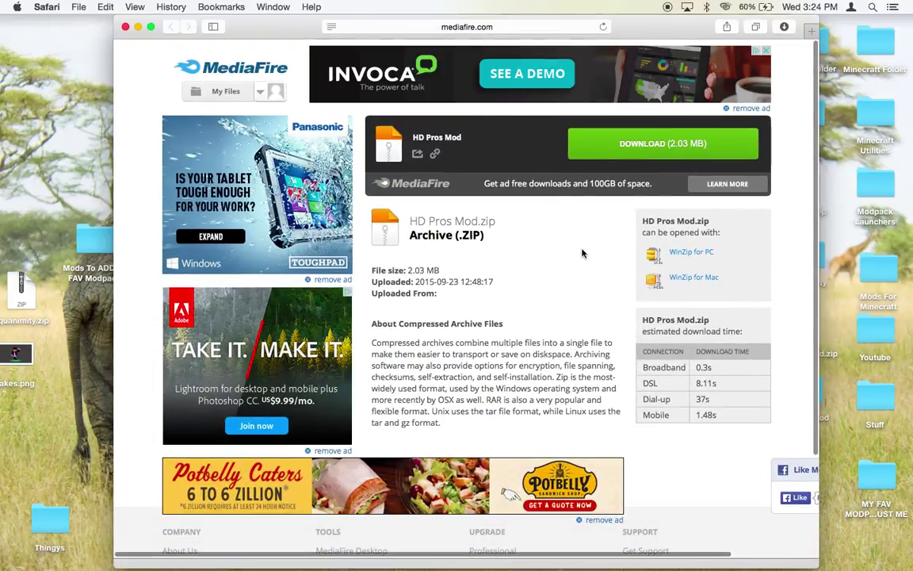
click(651, 151)
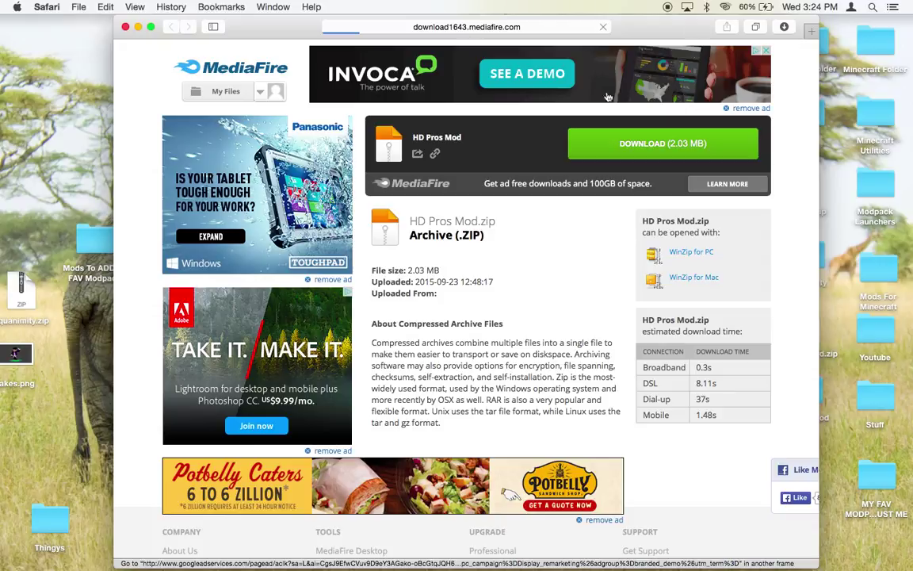
Step: Move the downloaded HD Pros Mod folder onto the desktop, replacing the older copy, and close the browser window
click(783, 29)
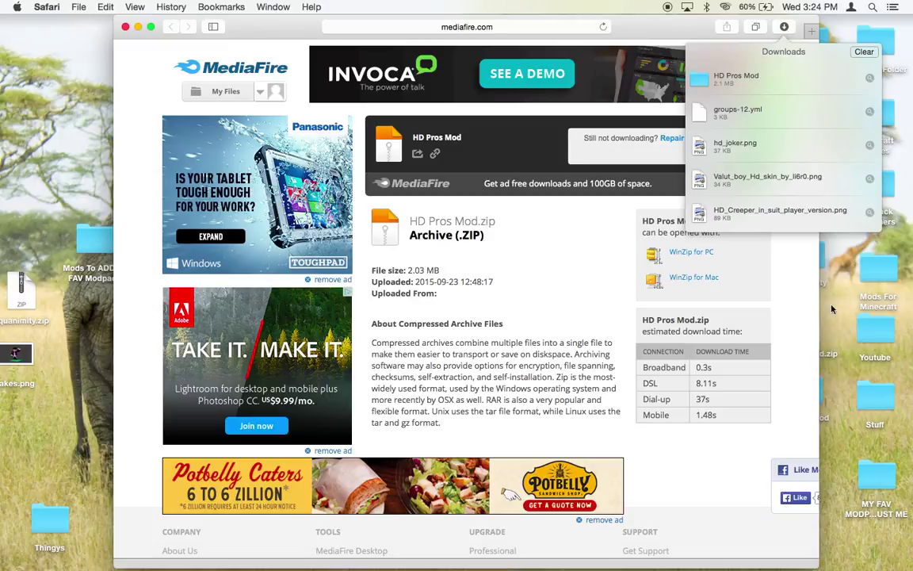
drag(783, 76, 76, 326)
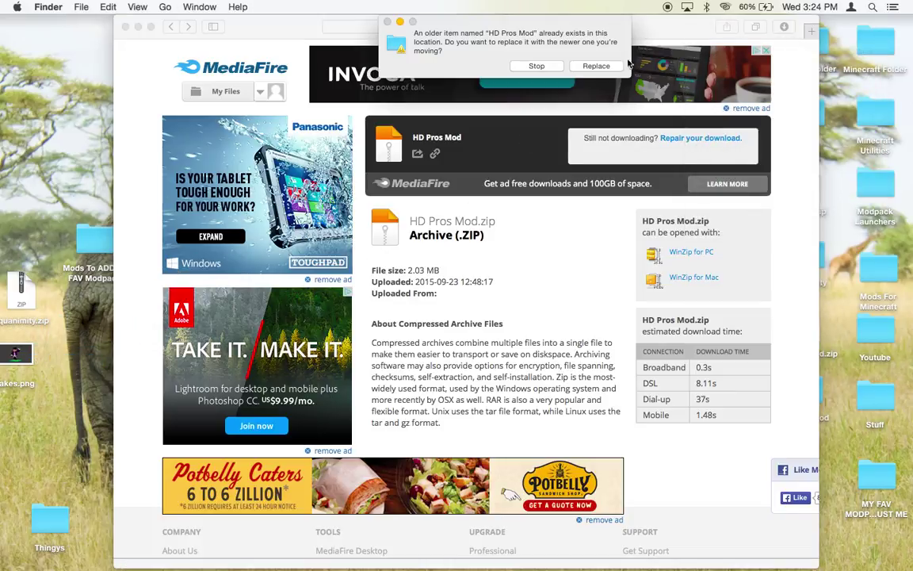
click(599, 66)
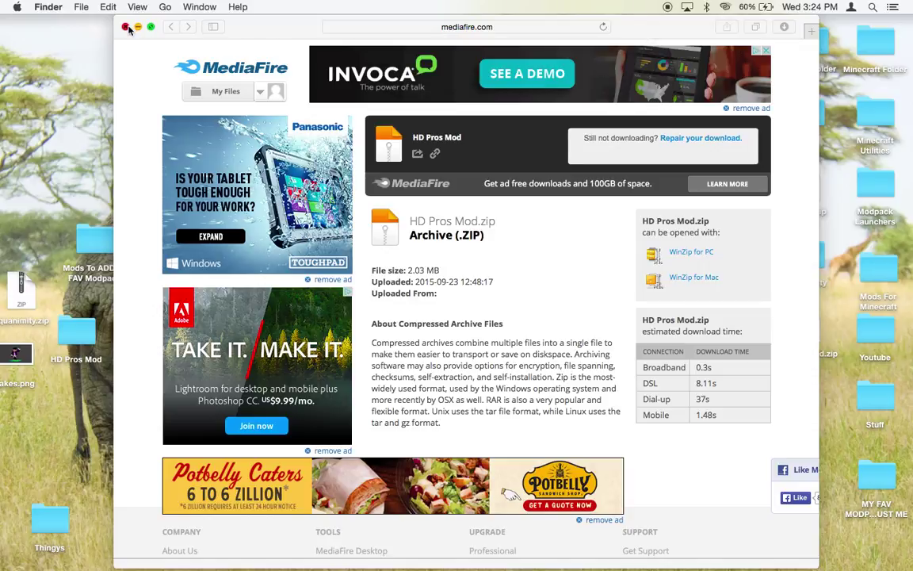
click(125, 27)
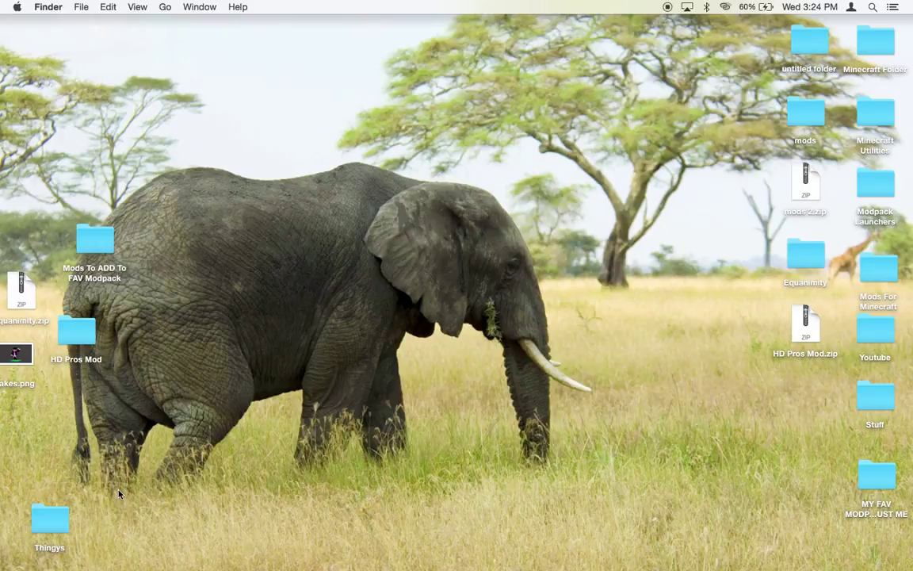
Step: Open the HD Pros Mod folder on the desktop and preview the skin images in HD Skins to use
double_click(66, 326)
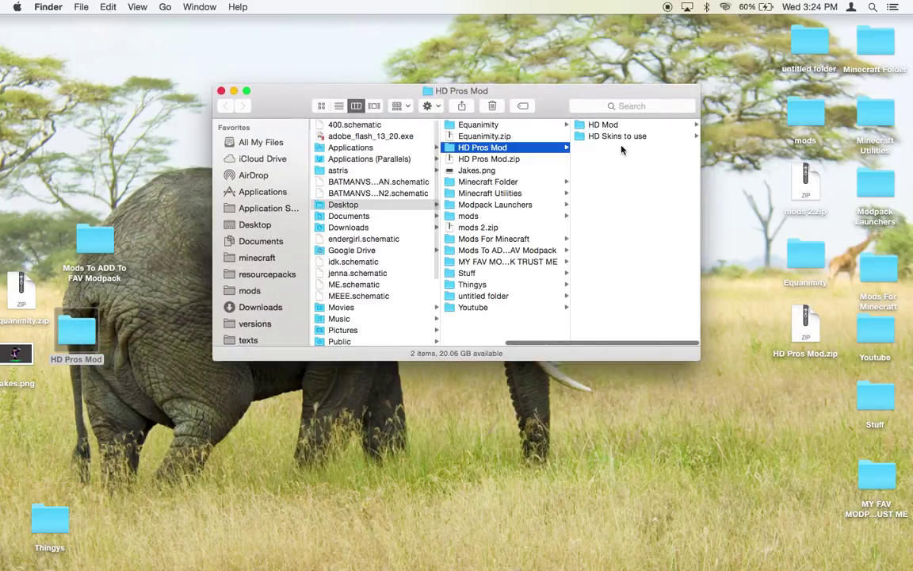
click(607, 137)
click(678, 126)
key(Down)
key(Down)
key(Down)
key(Down)
key(Down)
key(Down)
key(Down)
key(Down)
key(Down)
key(Down)
key(Down)
key(Down)
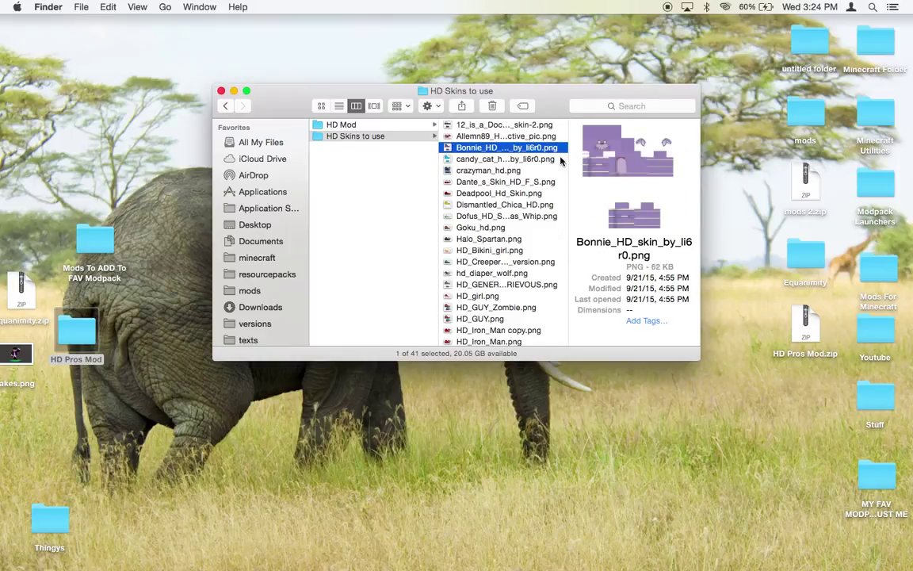
Step: Examine the HD Mod folder's contents down through assets, minecraft and textures to the entity folder
click(394, 127)
key(Right)
key(Right)
key(Right)
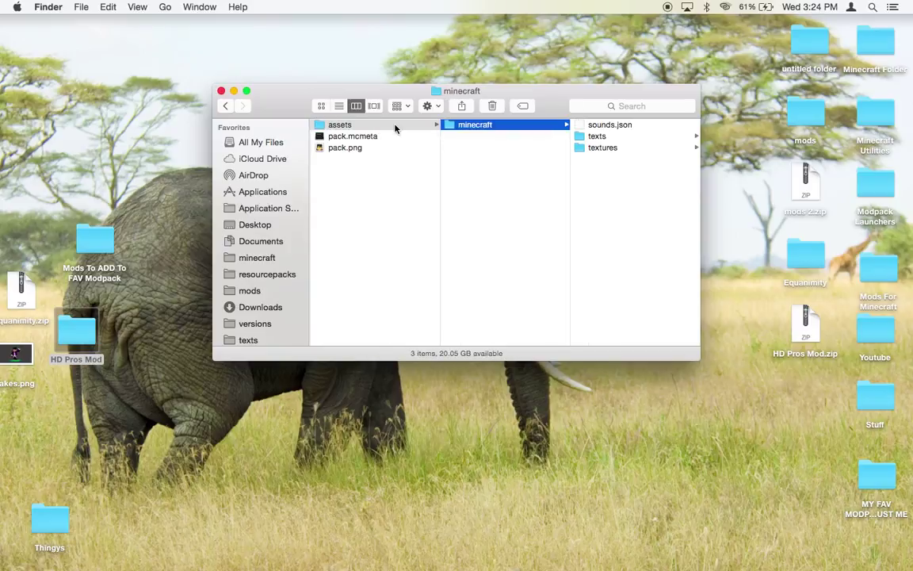
key(Down)
key(Down)
key(Right)
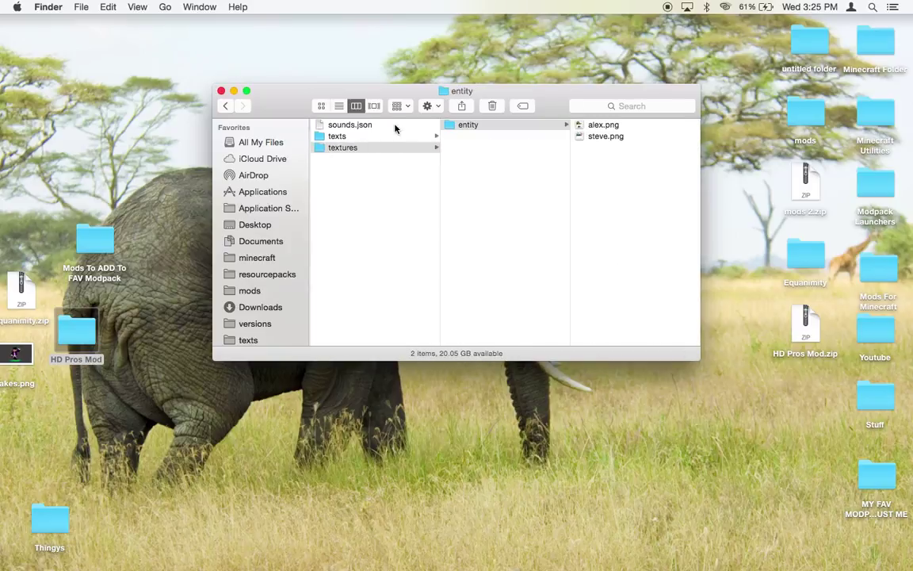
Step: Return to the HD Mod folder in HD Pros Mod and check its pack.png and assets folder
key(Left)
key(Left)
key(Left)
key(Left)
key(Up)
key(Up)
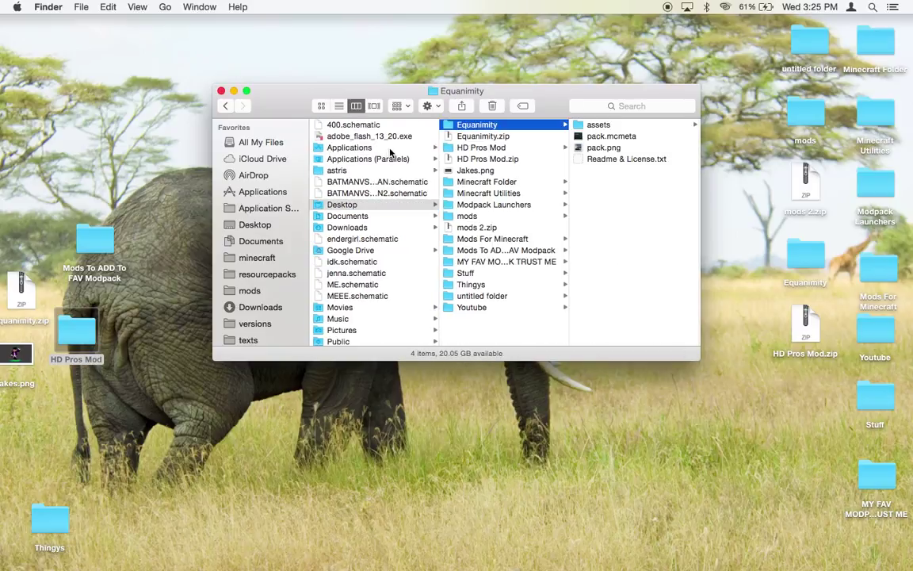
key(Down)
key(Down)
key(Right)
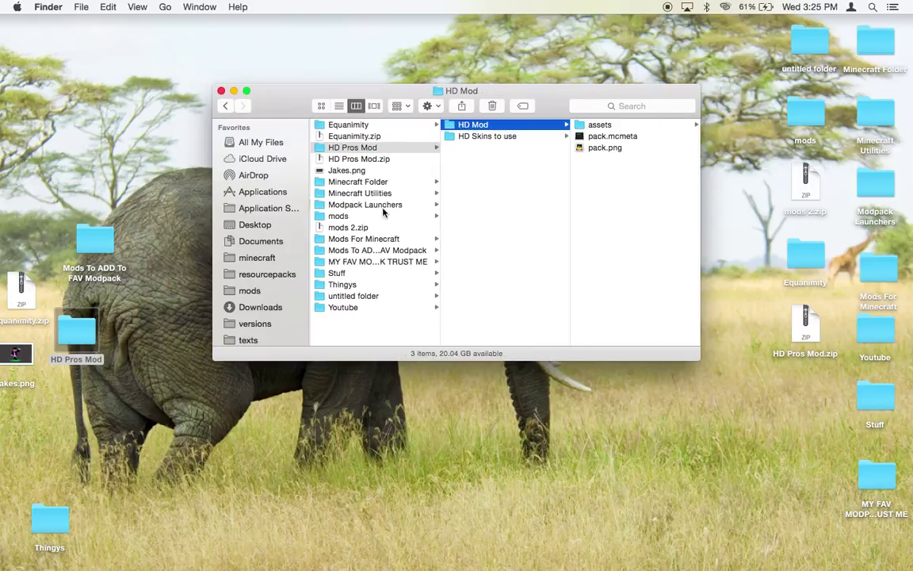
click(617, 148)
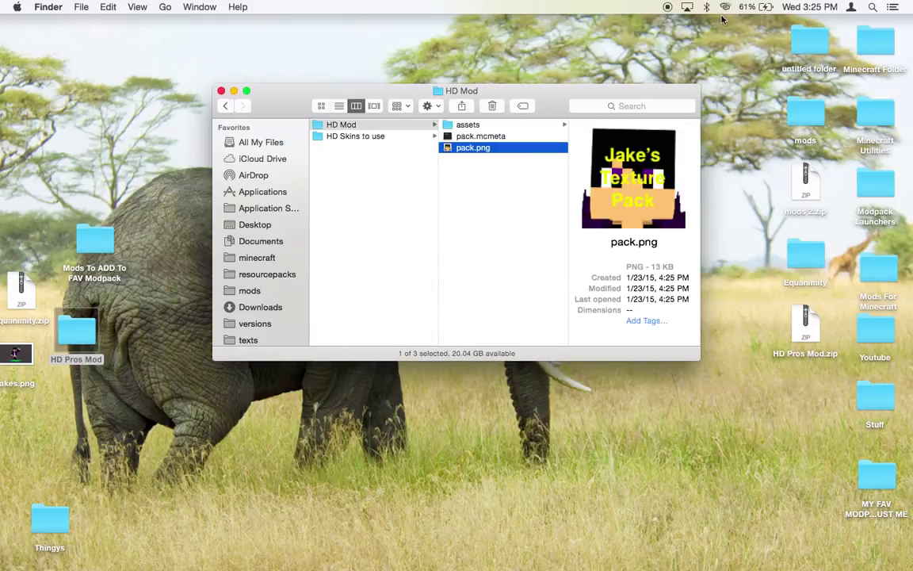
click(470, 125)
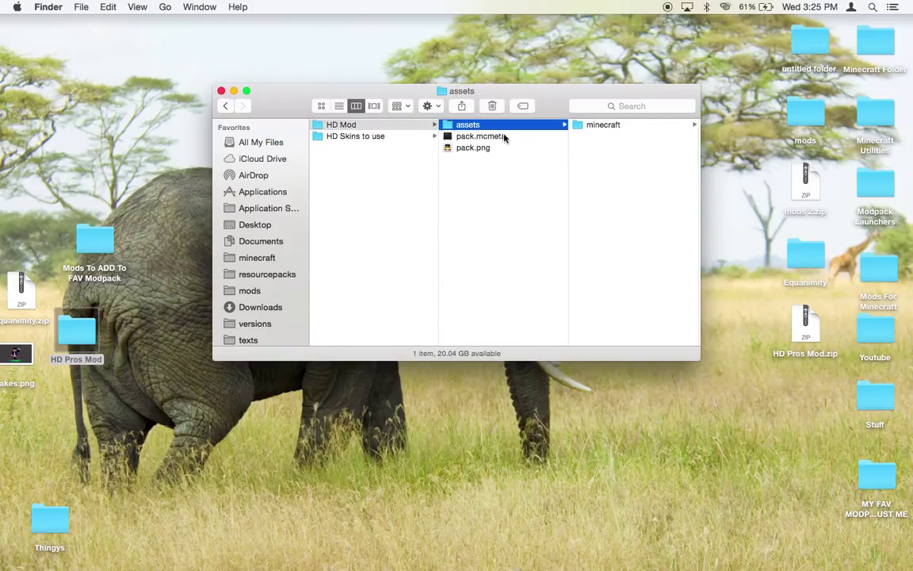
Step: Switch to Minecraft and open the resource pack folder from the Resource Packs options
mouse_move(332, 559)
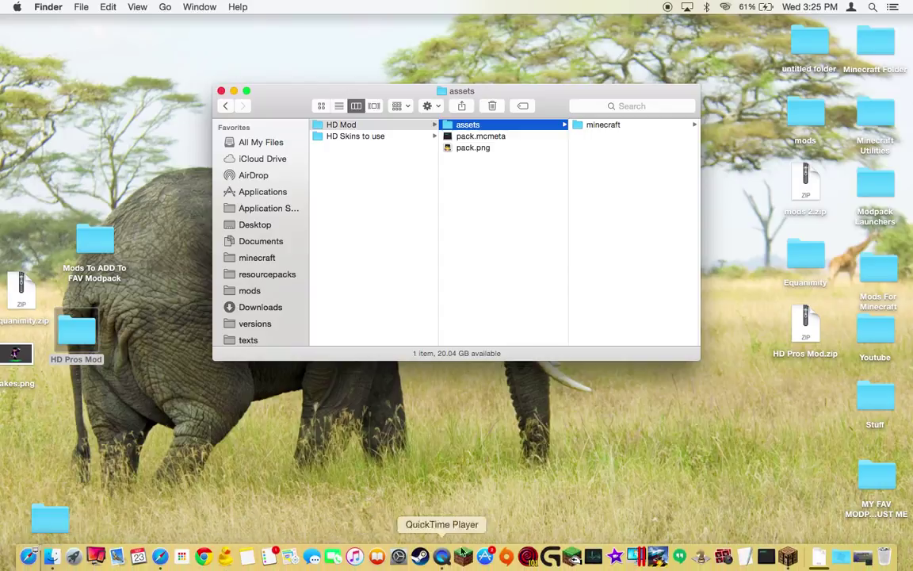
click(864, 559)
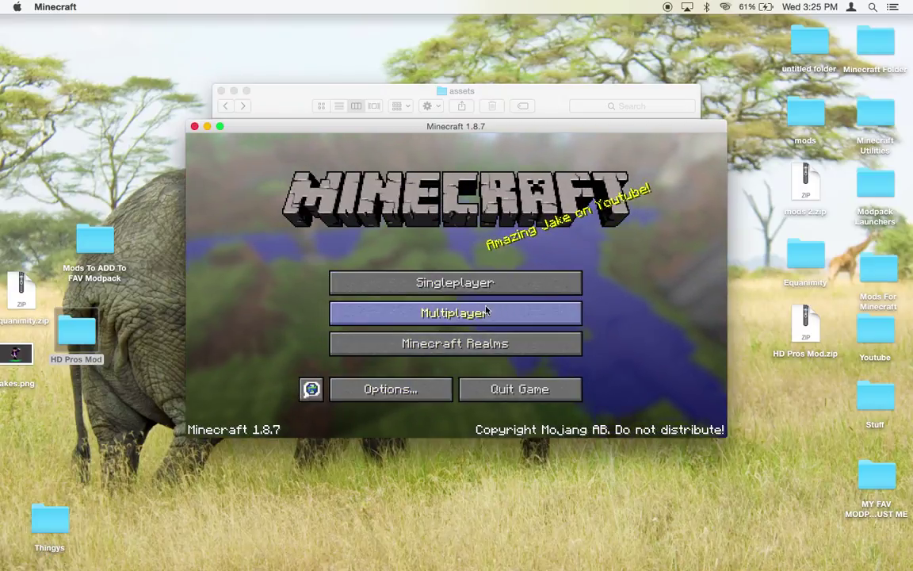
click(383, 389)
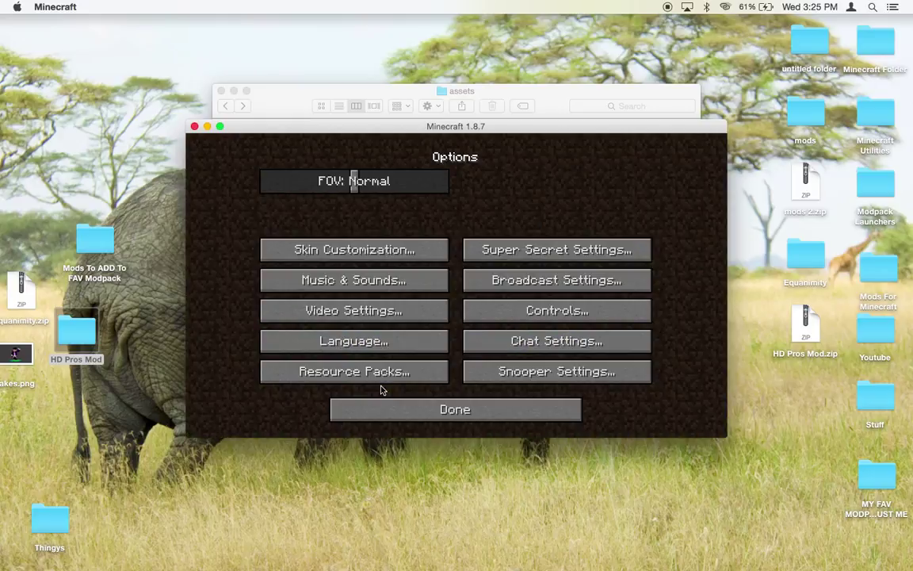
click(380, 371)
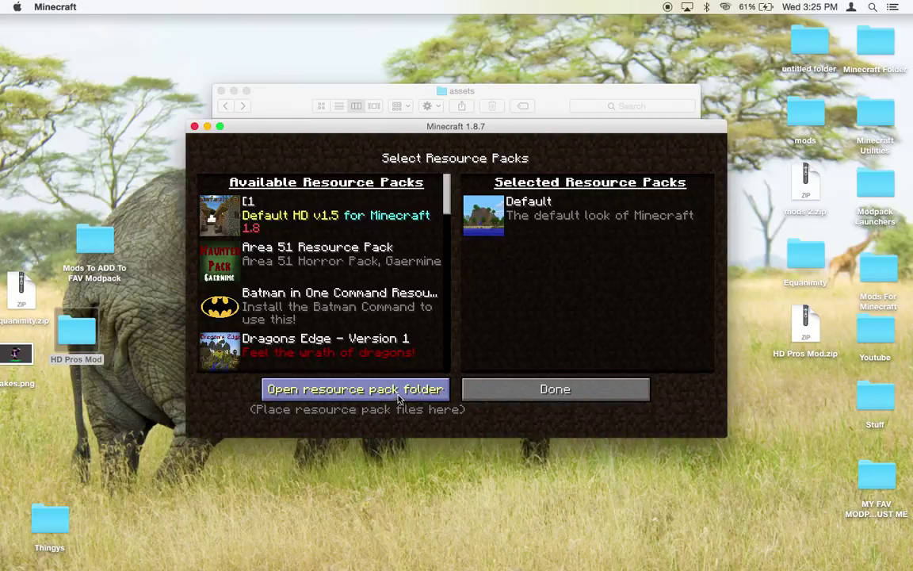
click(399, 389)
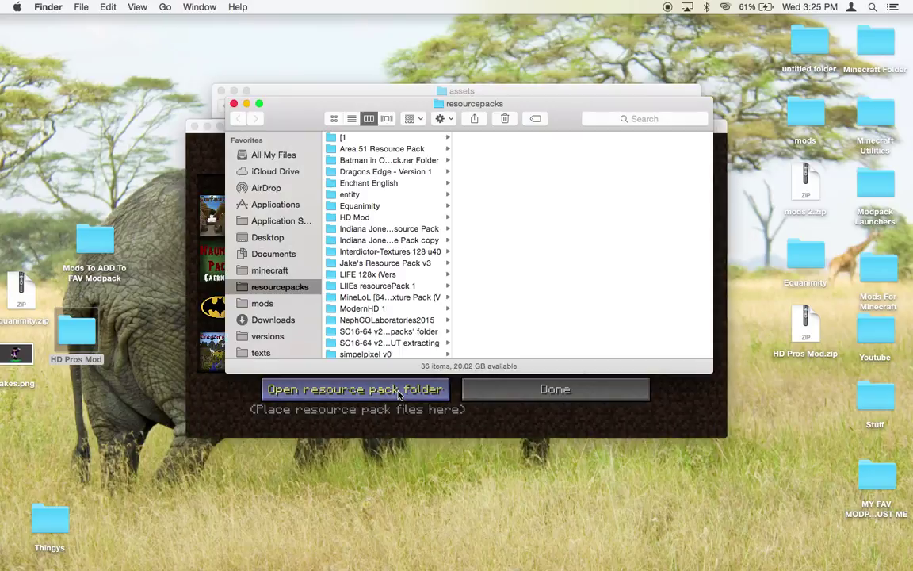
Step: Delete the existing HD Mod folder from the resourcepacks folder inside the minecraft folder
click(279, 272)
scroll(374, 229, down, 3)
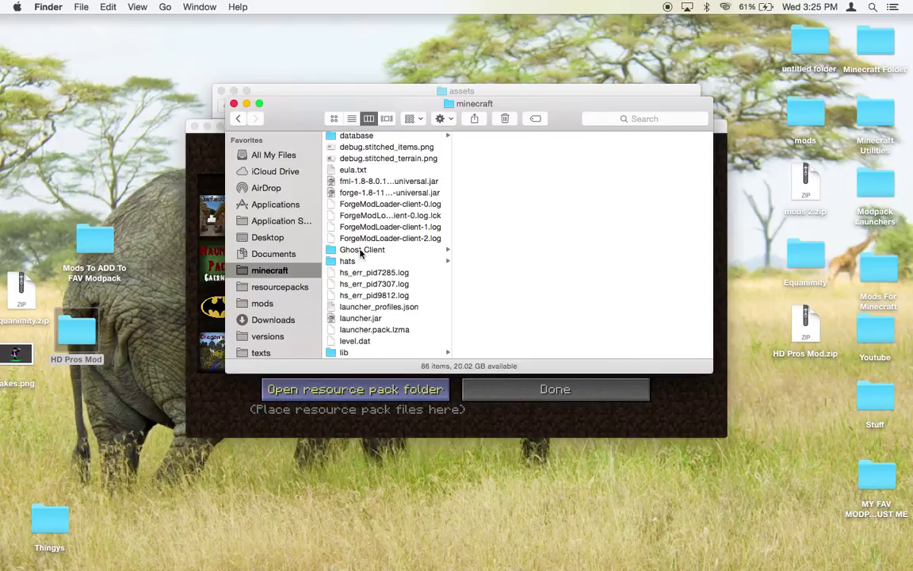
scroll(365, 250, down, 20)
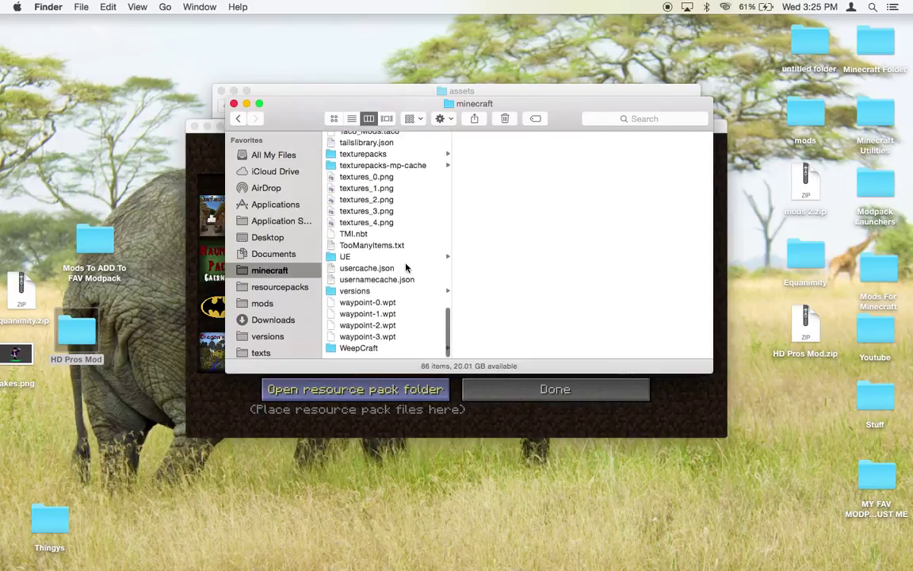
scroll(420, 257, up, 5)
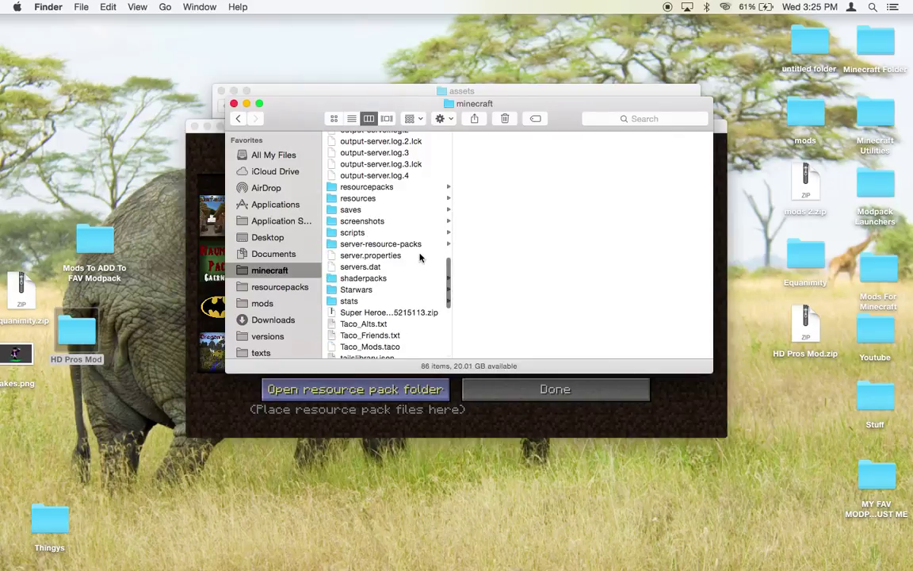
click(383, 188)
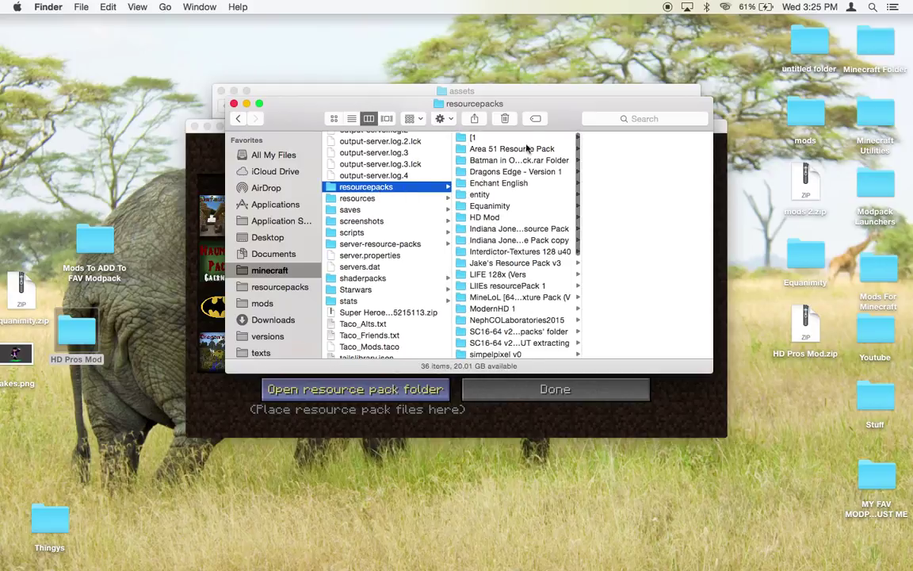
click(512, 217)
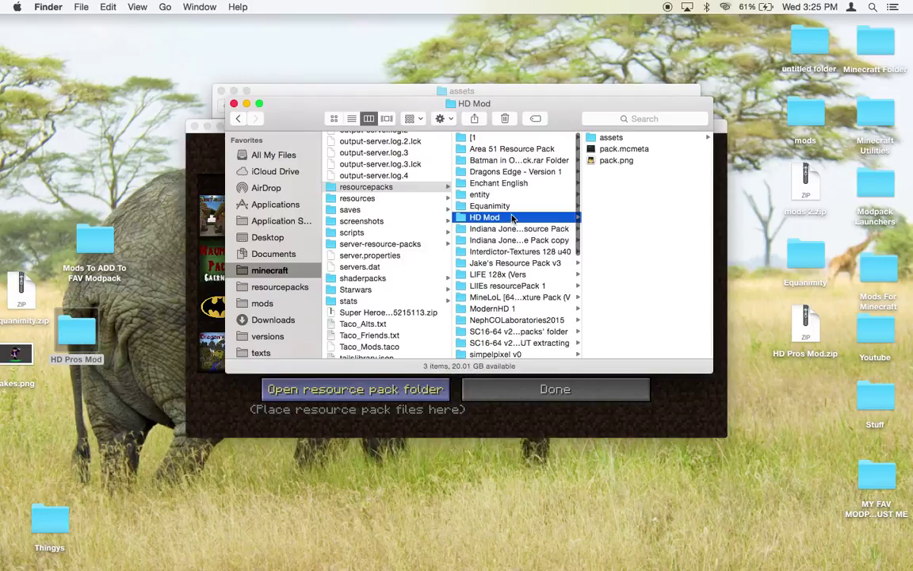
key(super+BackSpace)
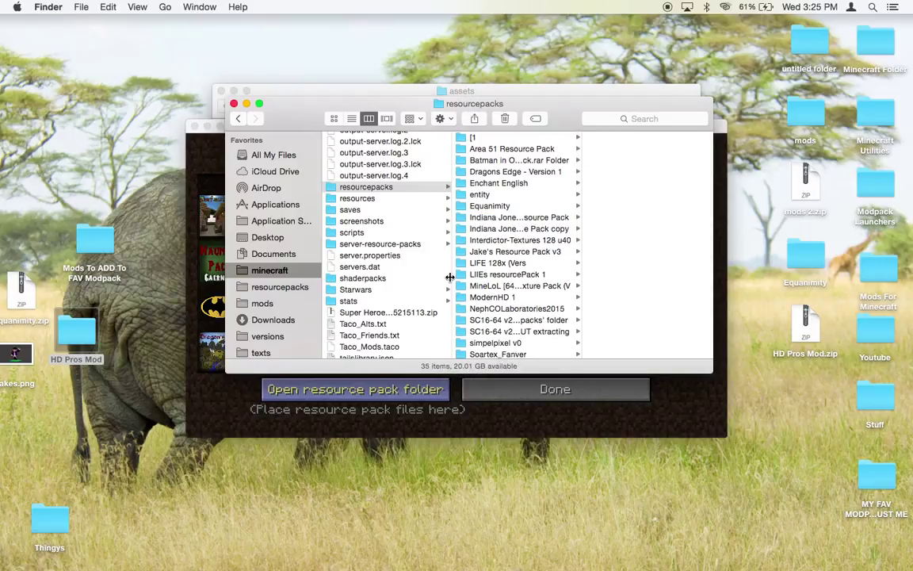
Step: Open the desktop's HD Pros Mod folder in a separate window and move its HD Mod folder into resourcepacks
double_click(88, 329)
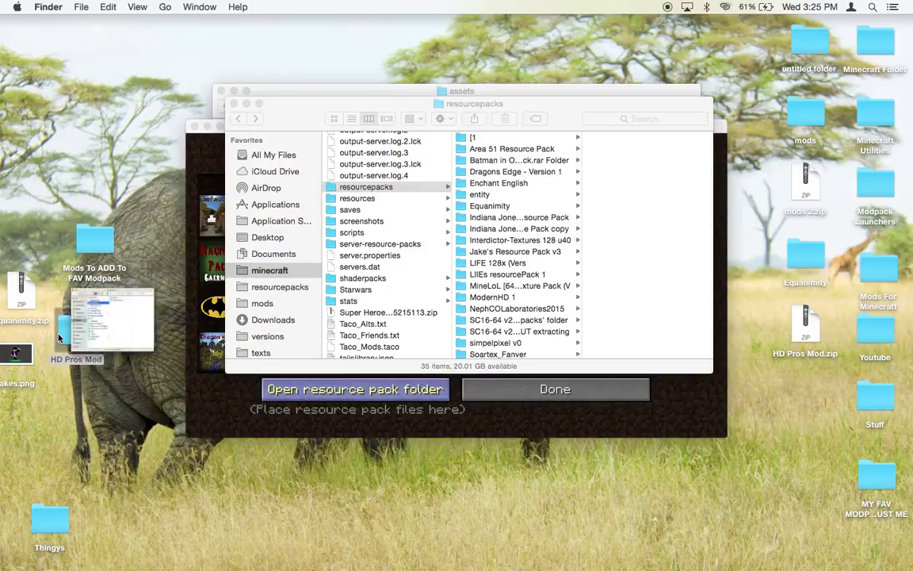
drag(511, 103, 616, 384)
click(609, 414)
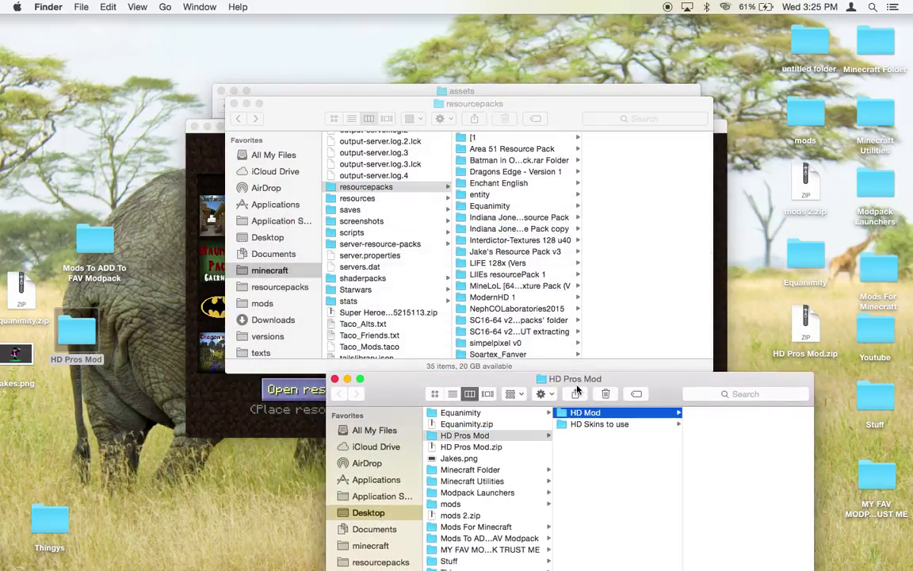
click(610, 414)
drag(610, 416, 539, 346)
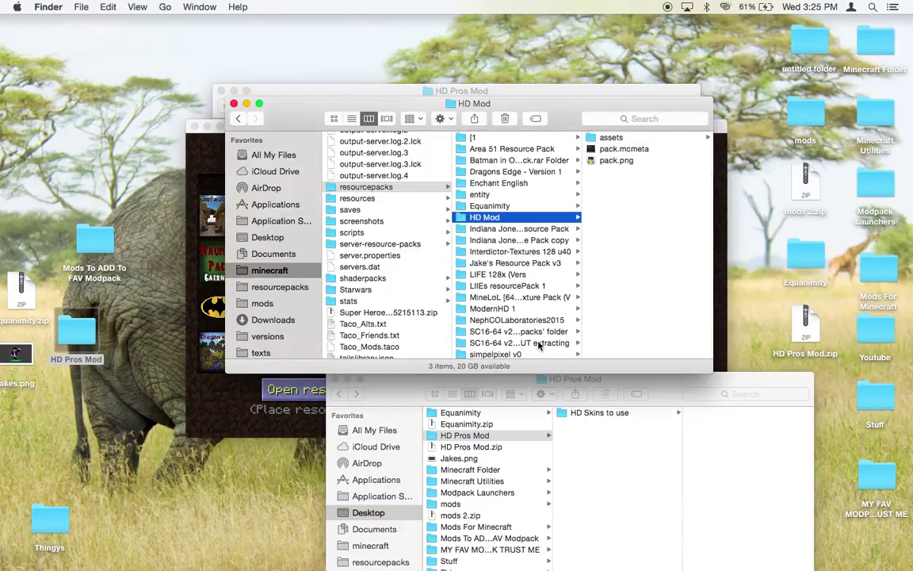
Step: Open the HD Skins to use folder and look through its skin images one after another
click(591, 412)
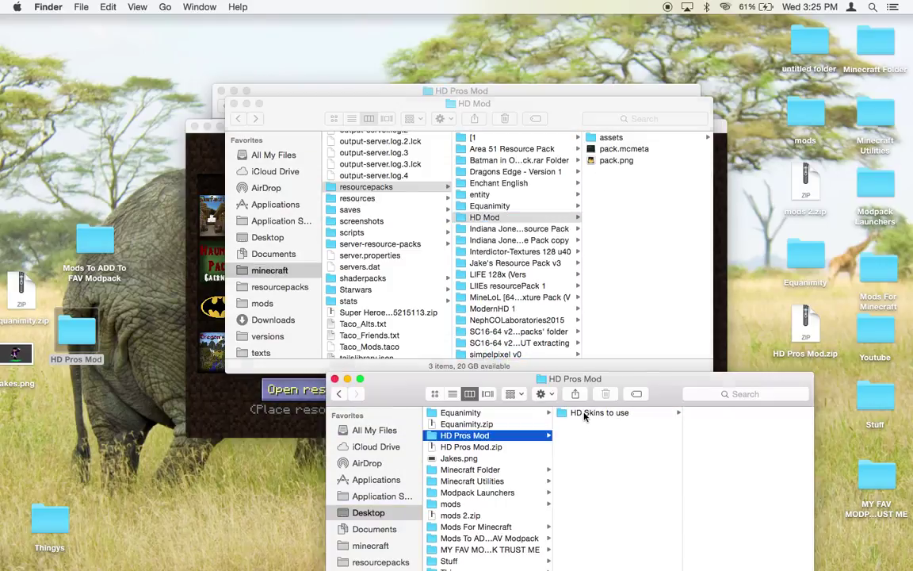
click(662, 413)
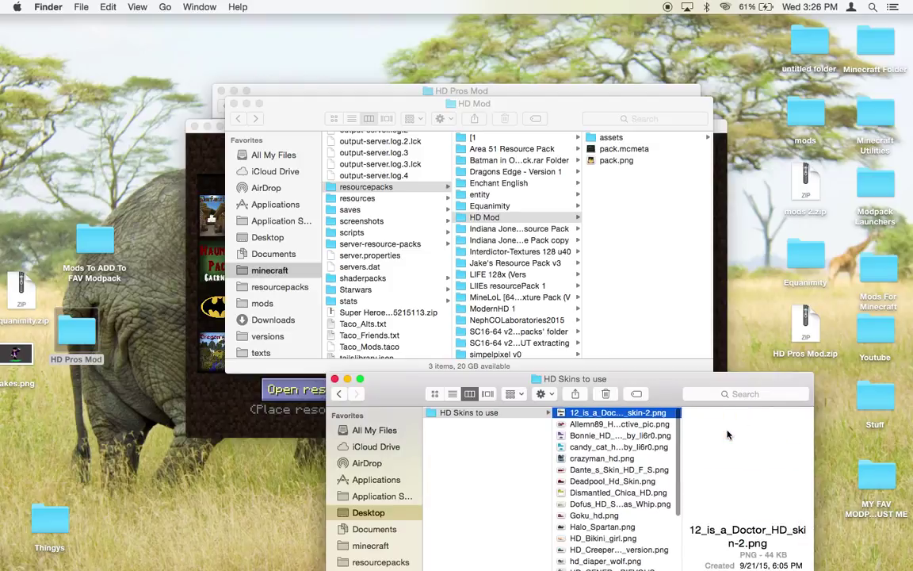
key(Down)
key(Down)
key(Down)
key(Down)
key(Down)
key(Down)
key(Down)
key(Down)
key(Down)
key(Down)
key(Down)
key(Down)
key(Down)
key(Down)
key(Down)
key(Down)
key(Down)
key(Down)
key(Down)
key(Down)
key(Down)
key(Down)
key(Down)
key(Down)
key(Down)
key(Down)
key(Down)
key(Down)
key(Down)
key(Down)
key(Down)
key(Down)
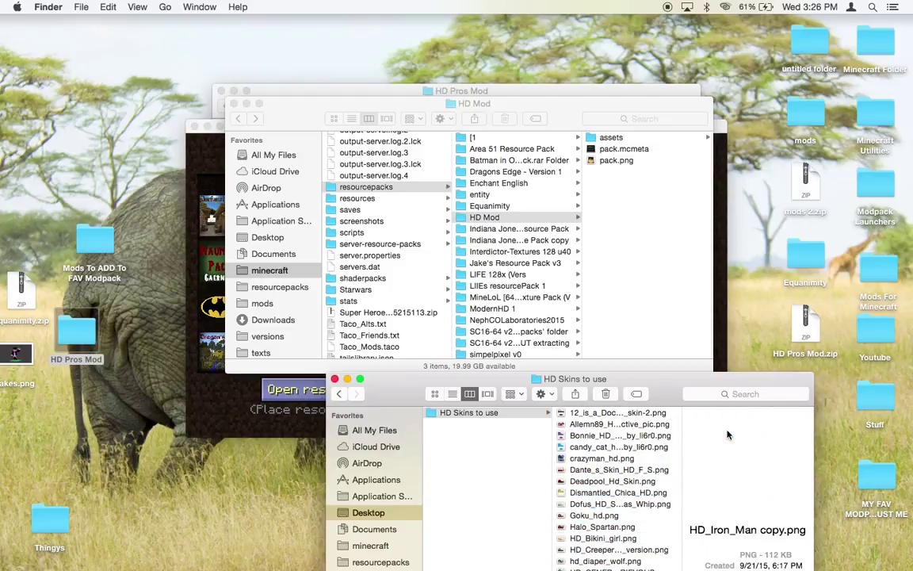
key(Down)
key(Down)
key(Down)
key(Down)
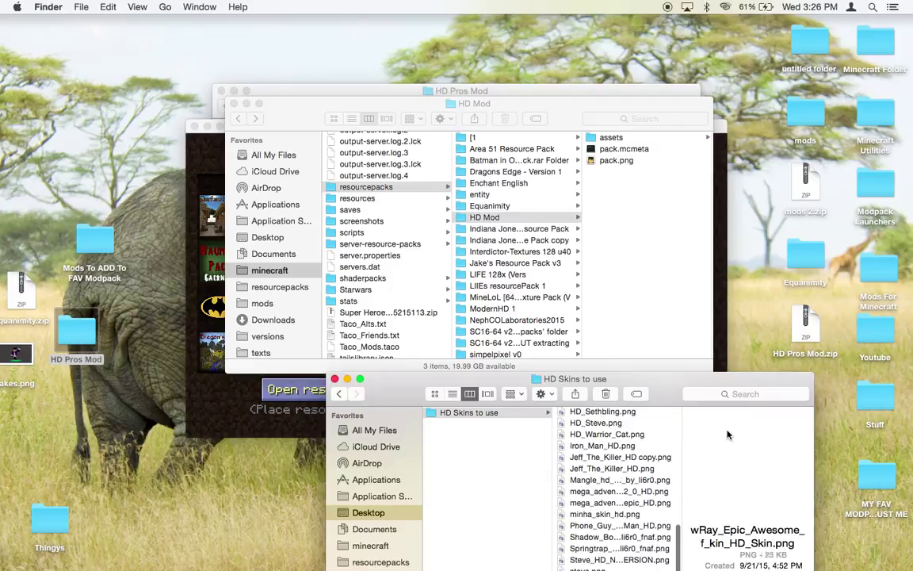
key(Down)
key(Down)
key(Down)
key(Down)
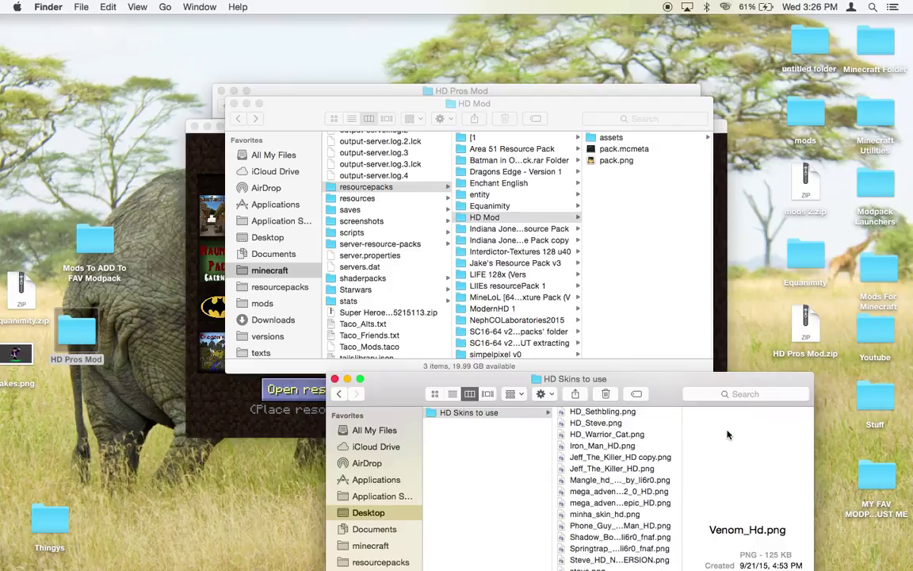
Step: Look back through the skin images in HD Skins to use, up to 12_is_a_Doctor_HD_skin-2.png
key(Up)
key(Up)
key(Up)
key(Up)
key(Up)
key(Up)
key(Up)
key(Up)
key(Up)
key(Up)
key(Up)
key(Up)
key(Up)
key(Up)
key(Up)
key(Up)
key(Up)
key(Up)
key(Up)
key(Up)
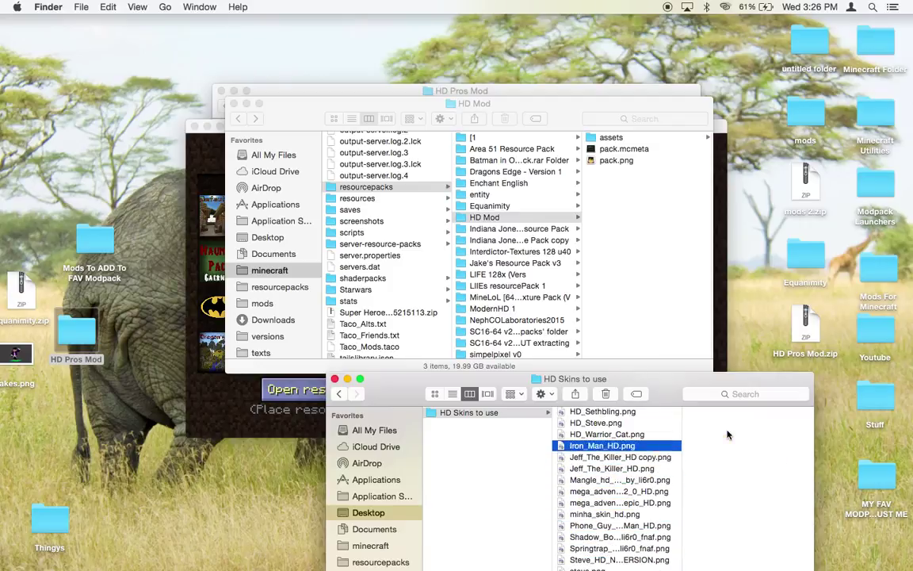
key(Up)
key(Up)
key(Up)
key(Up)
key(Up)
key(Up)
key(Up)
key(Up)
key(Up)
key(Up)
key(Up)
key(Up)
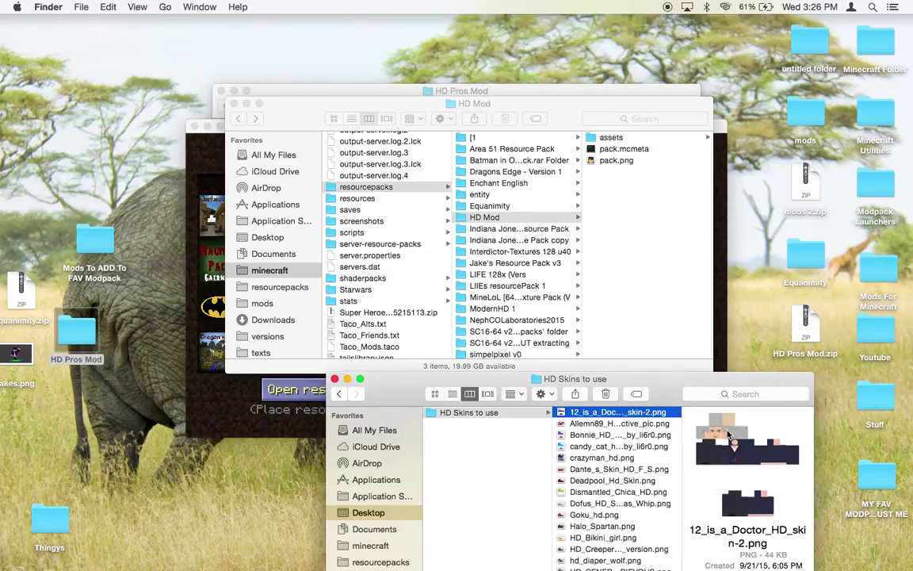
Step: Open the entity folder inside assets, minecraft, textures of the installed HD Mod resource pack
key(super+grave)
click(607, 139)
click(607, 139)
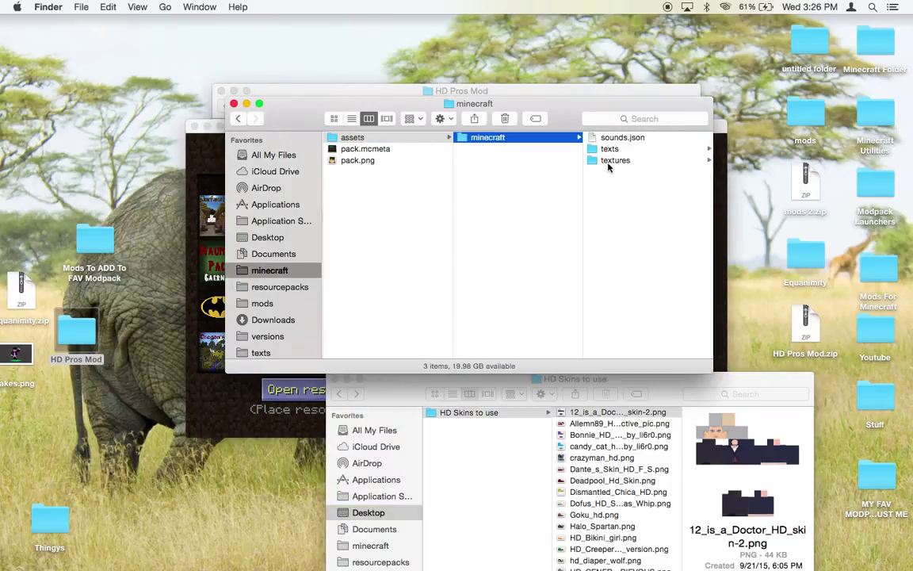
click(608, 161)
click(611, 139)
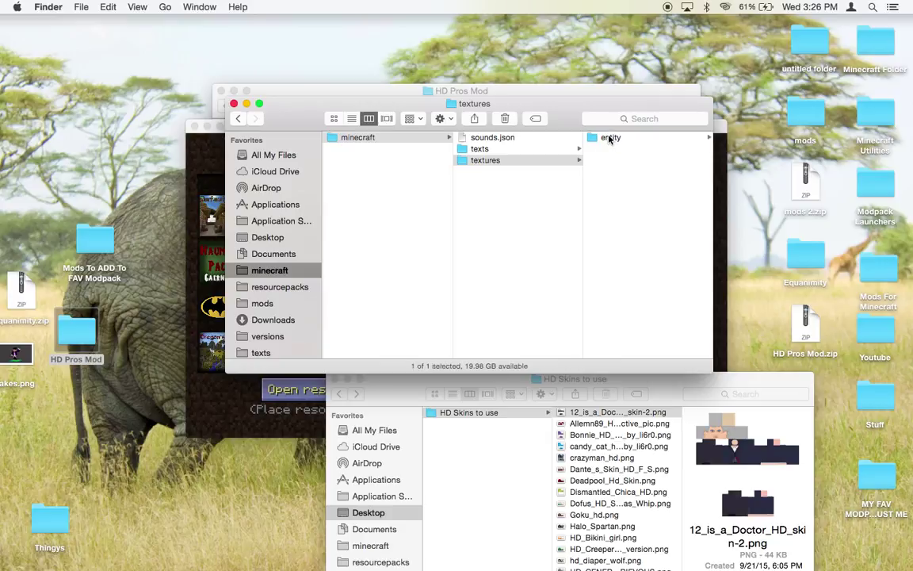
click(608, 139)
Step: Compare the previews of alex.png and steve.png in the entity folder
click(524, 151)
key(Up)
click(523, 150)
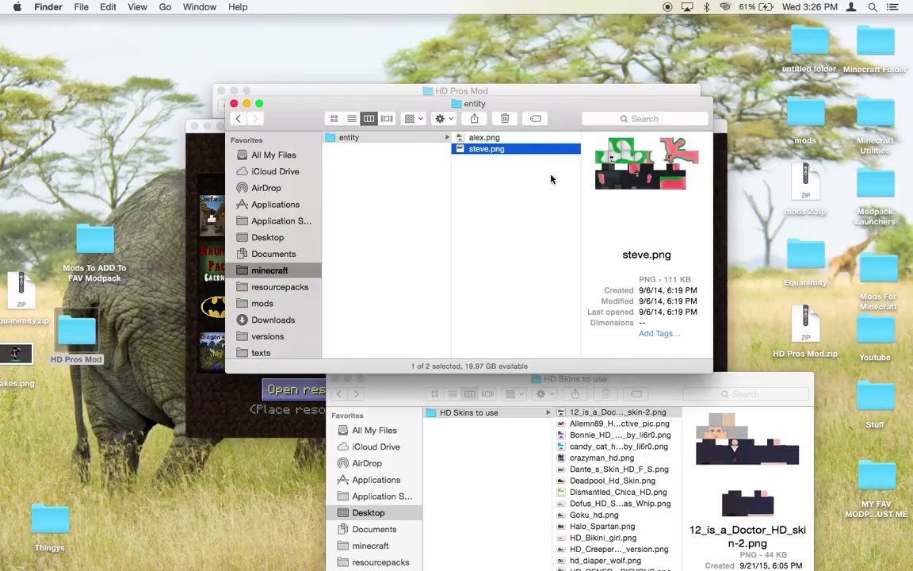
click(509, 139)
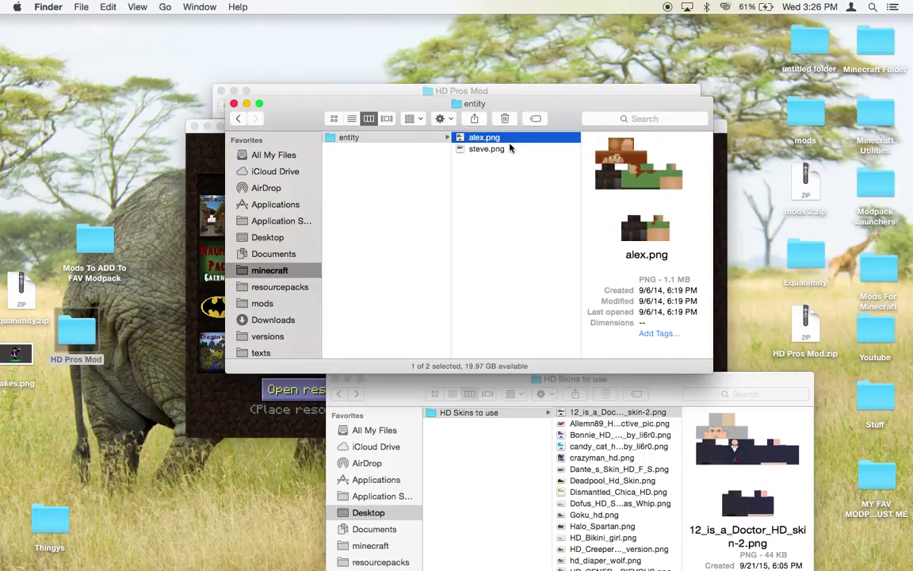
click(523, 150)
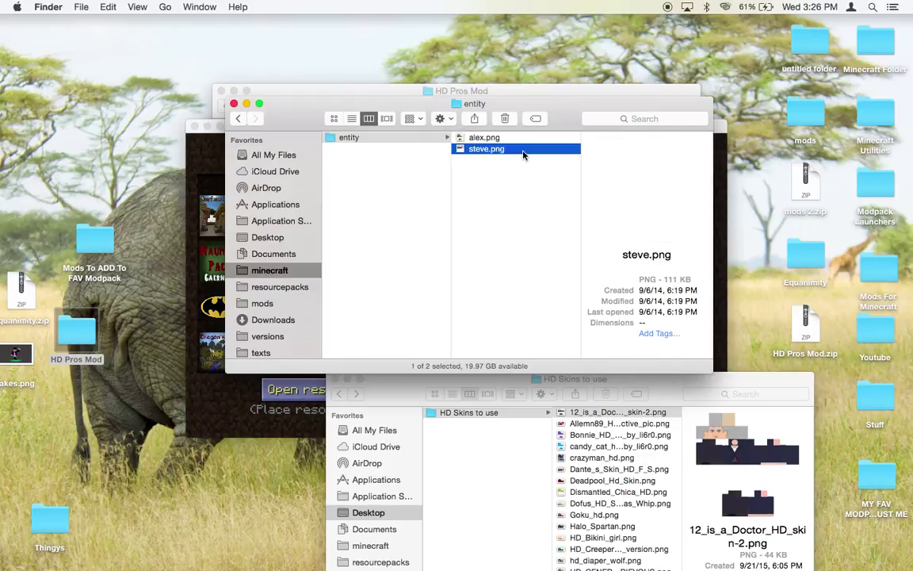
click(515, 138)
click(520, 148)
Step: Look over the skins in HD Skins to use and select 12_is_a_Doctor_HD_skin-2.png
click(610, 412)
click(617, 435)
click(624, 424)
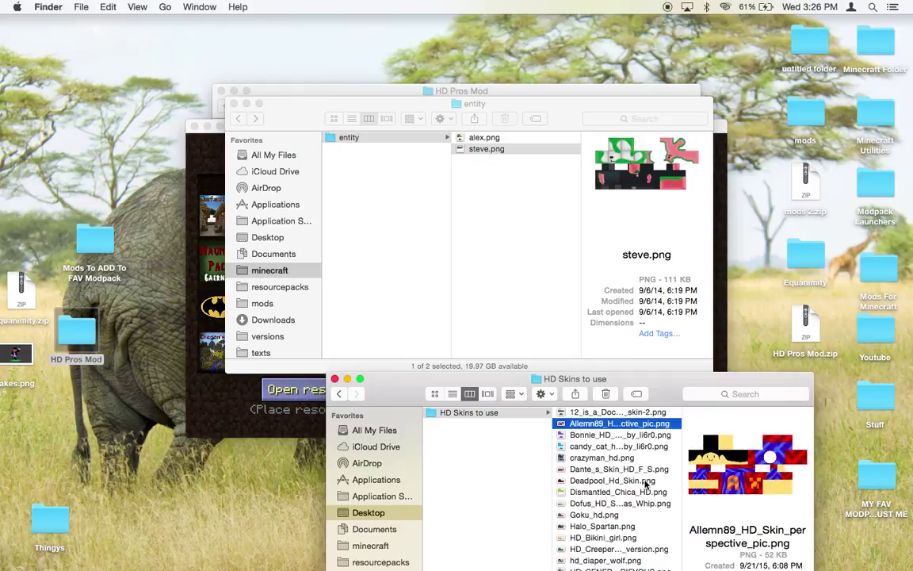
scroll(603, 476, down, 10)
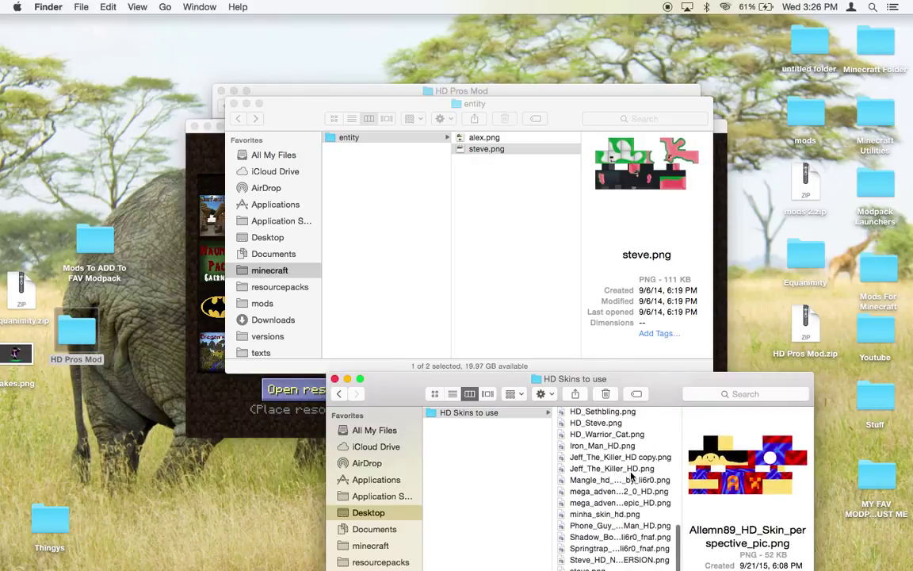
scroll(632, 475, up, 10)
click(646, 413)
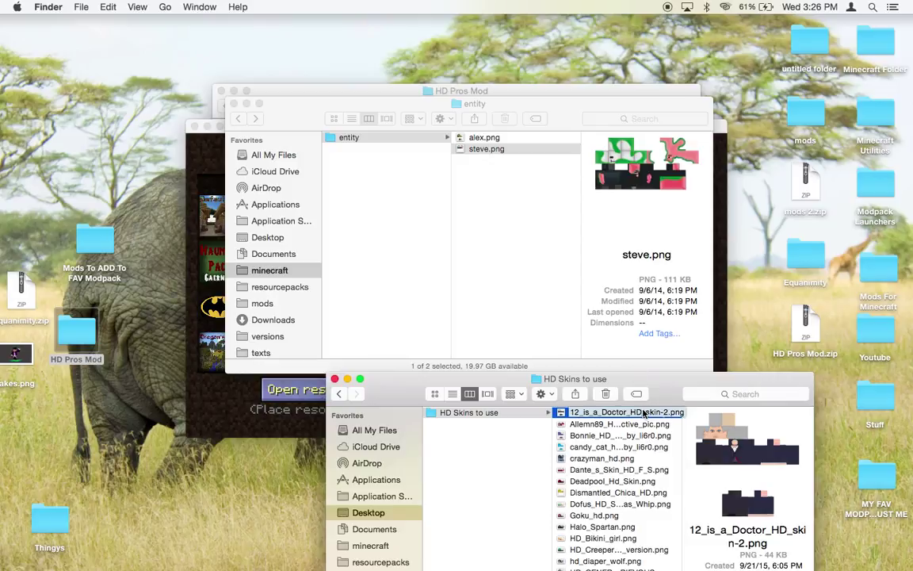
Step: Try to rename 12_is_a_Doctor_HD_skin-2.png as steve.png inside the HD Skins to use folder
right_click(643, 412)
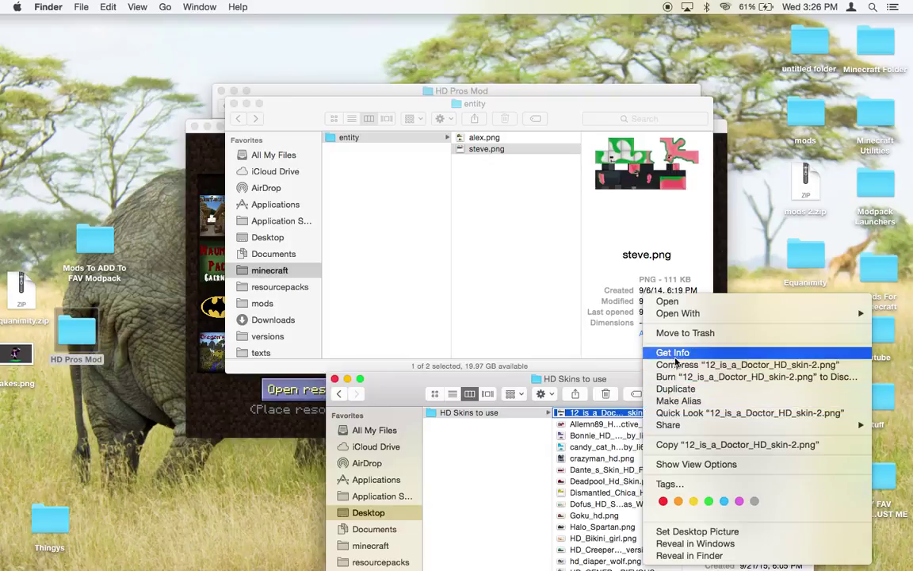
click(677, 356)
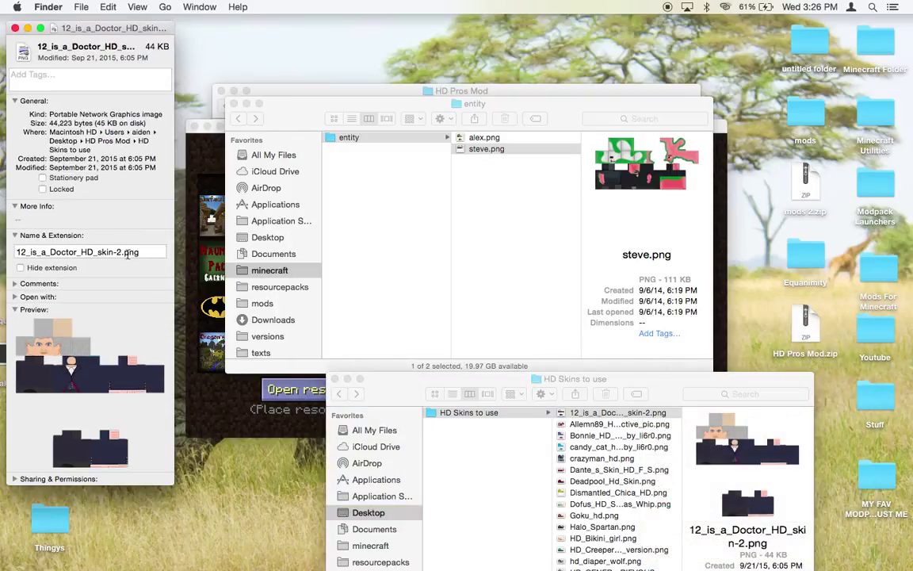
click(123, 252)
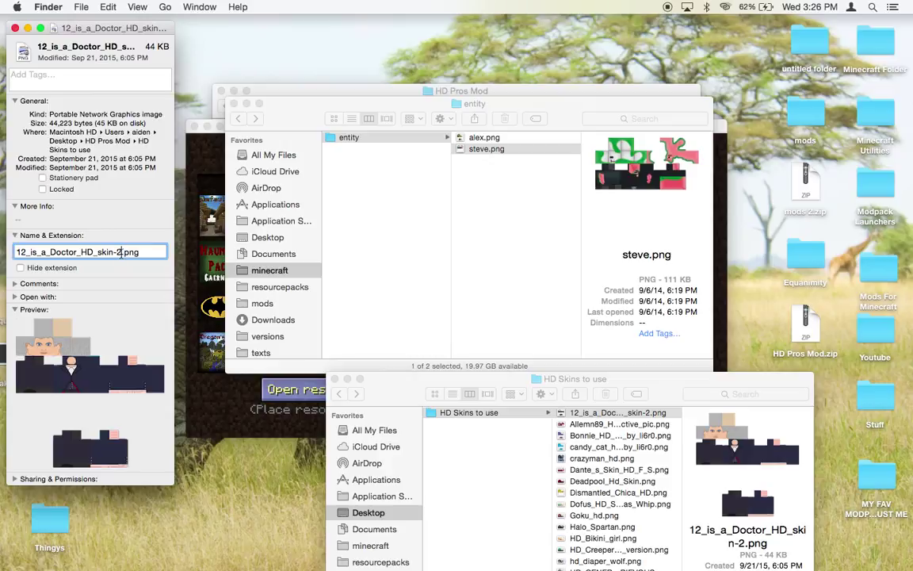
drag(119, 252, 22, 251)
text(st)
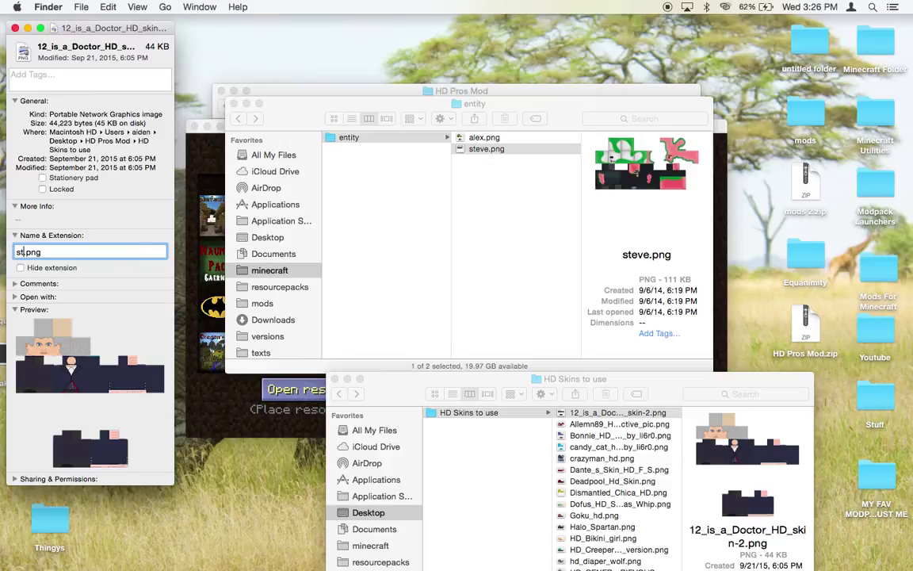
text(eve)
key(Return)
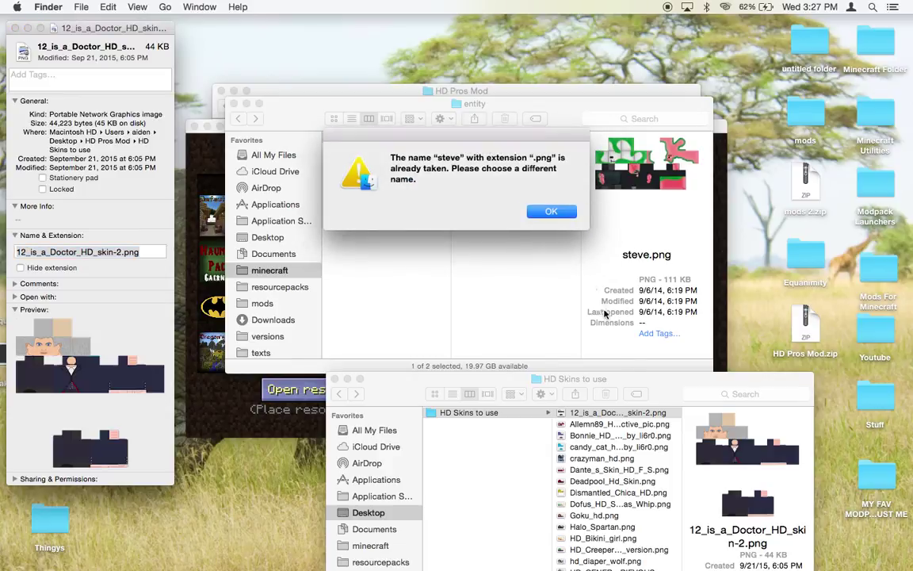
click(551, 211)
Step: Move 12_is_a_Doctor_HD_skin-2.png to the desktop and rename it as steve.png
drag(619, 412, 743, 331)
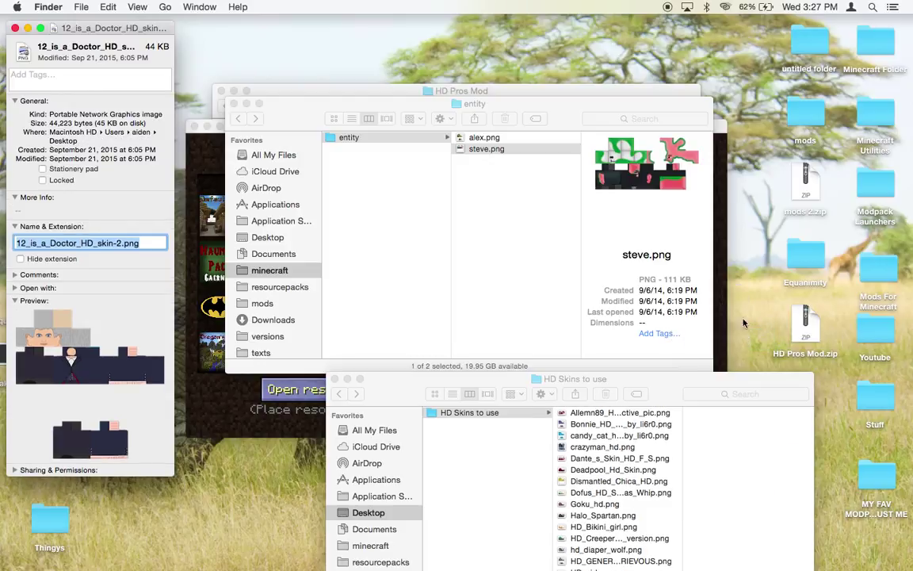
right_click(747, 284)
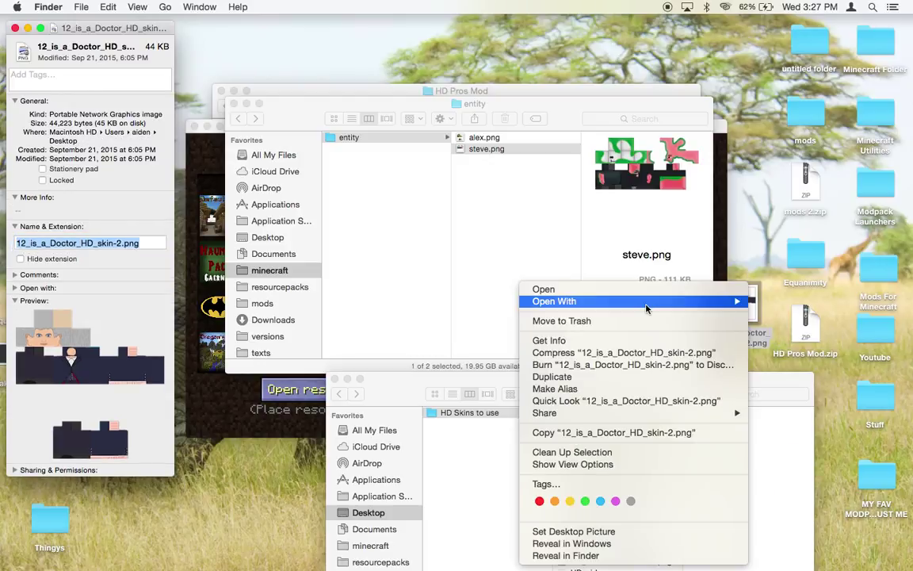
click(642, 341)
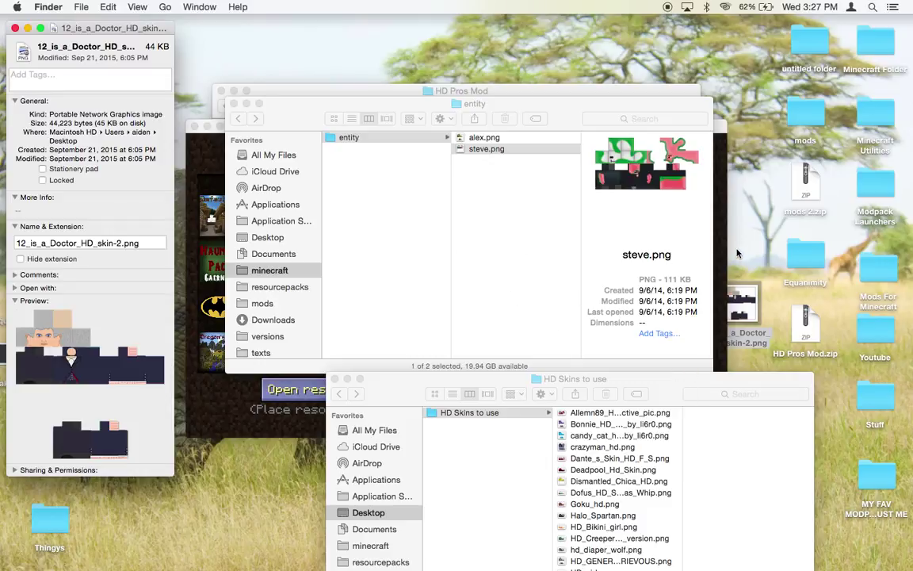
right_click(743, 300)
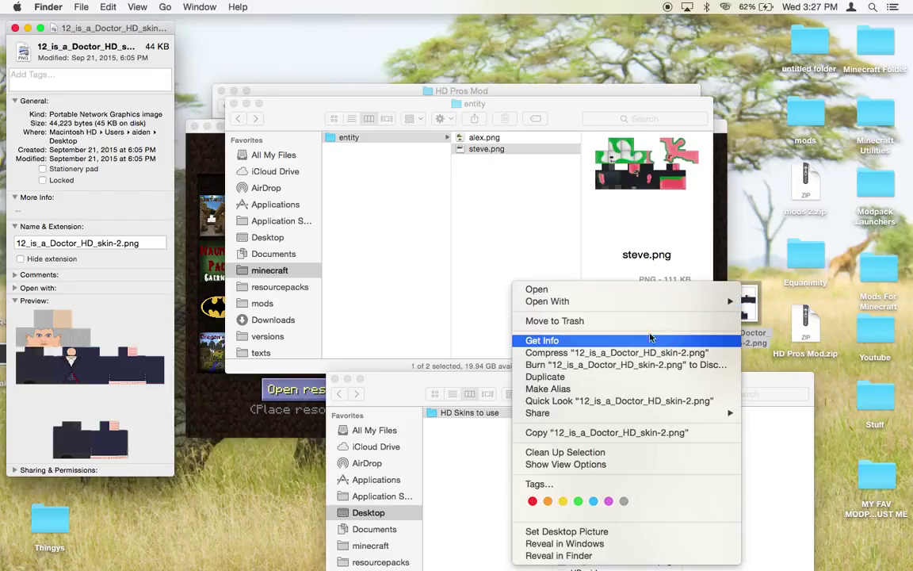
click(141, 245)
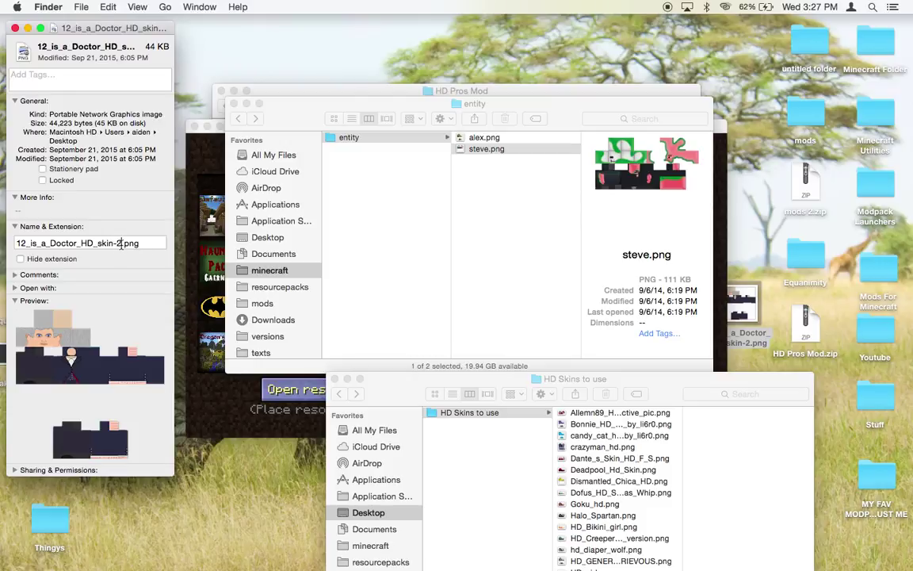
click(121, 245)
text(steve)
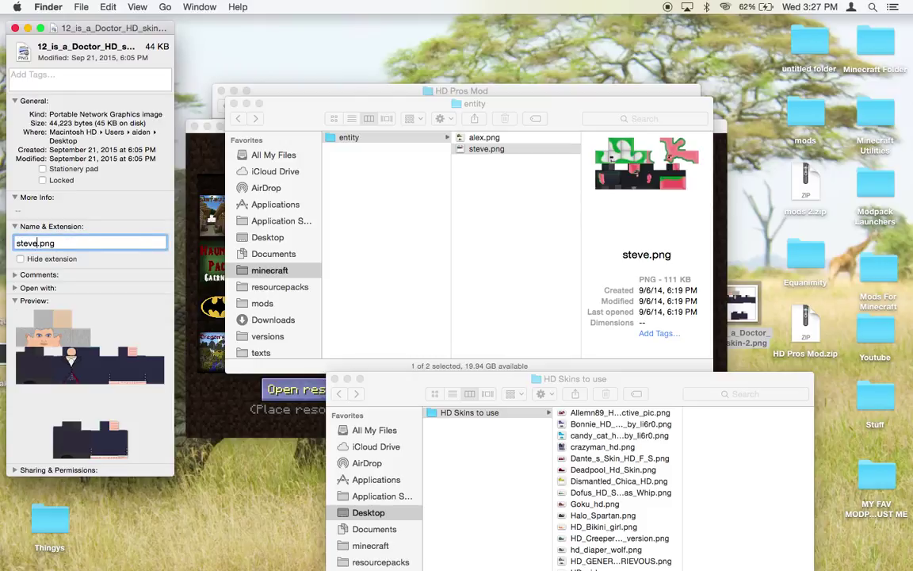
key(Return)
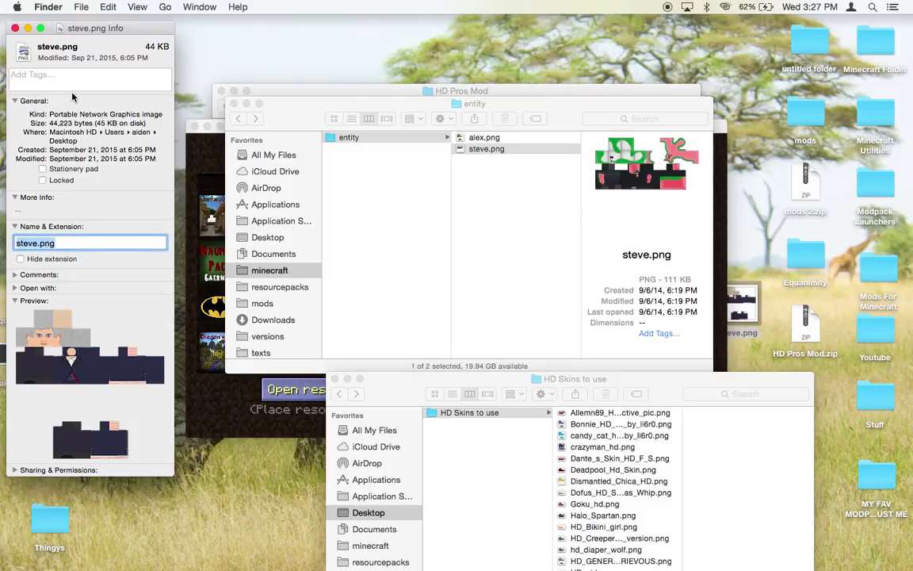
click(15, 28)
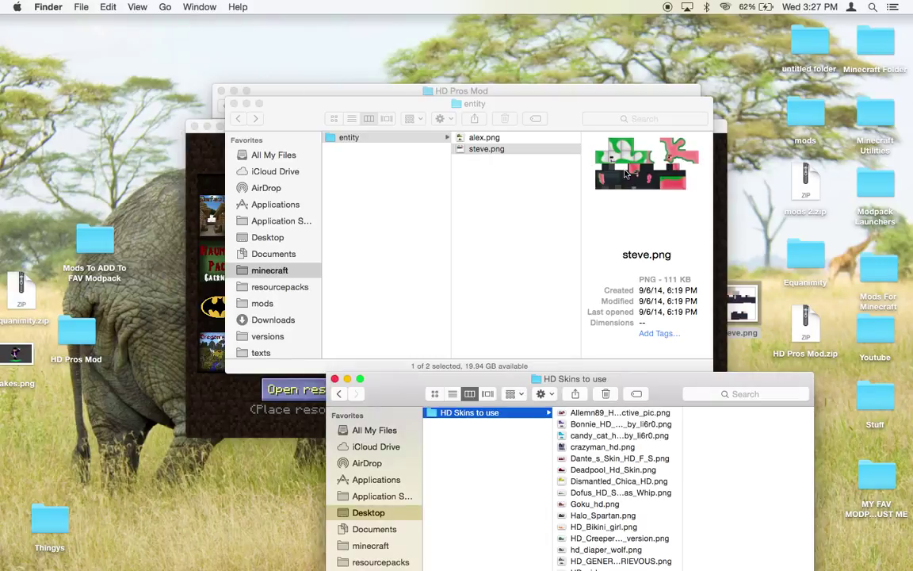
Step: Move the desktop's steve.png into the resource pack's entity folder, replacing the existing steve.png
drag(752, 308, 538, 200)
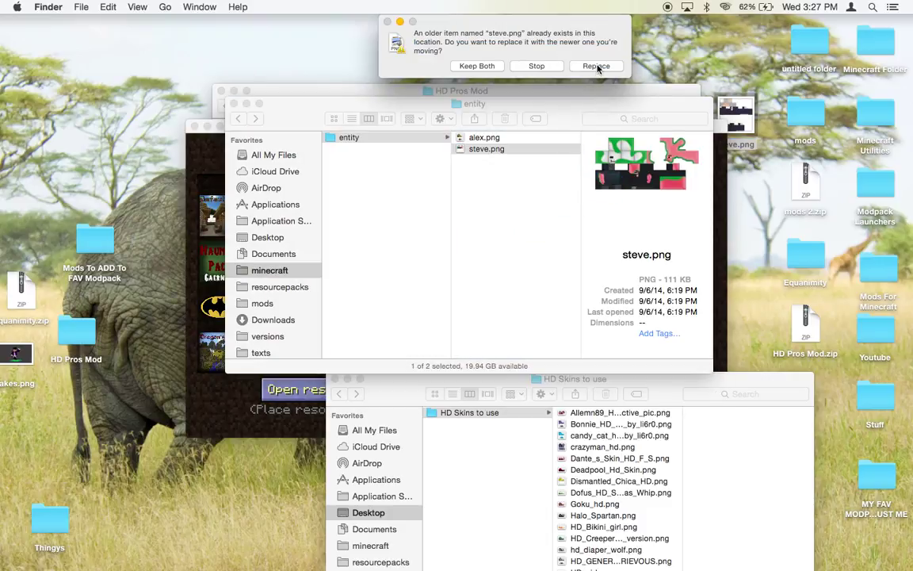
click(596, 66)
click(526, 148)
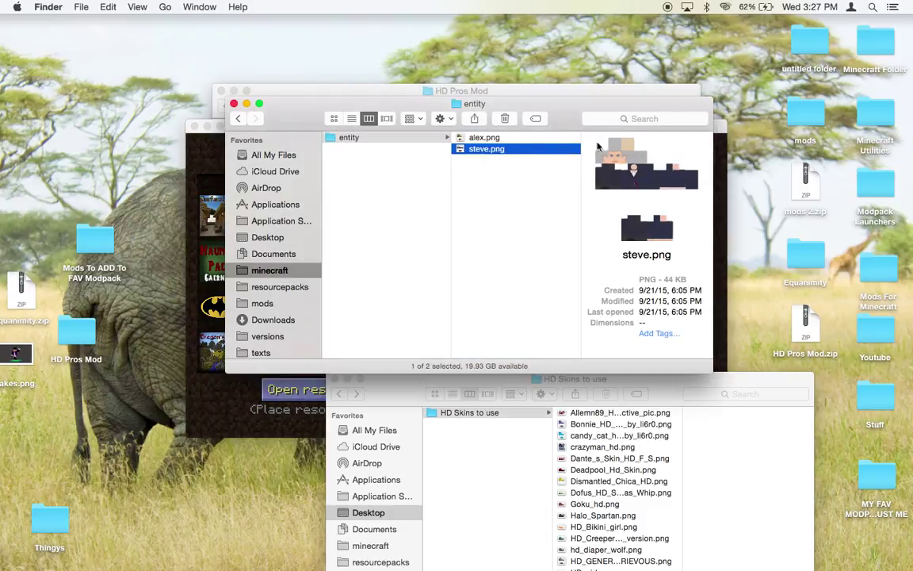
Step: Switch to Safari, go to minecraft.net and open its login page
click(720, 230)
mouse_move(455, 564)
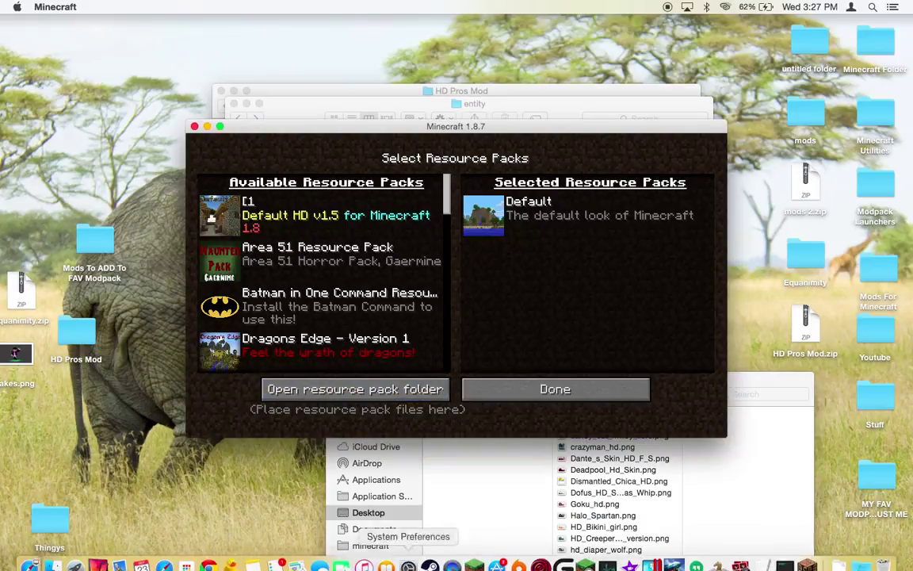
click(164, 555)
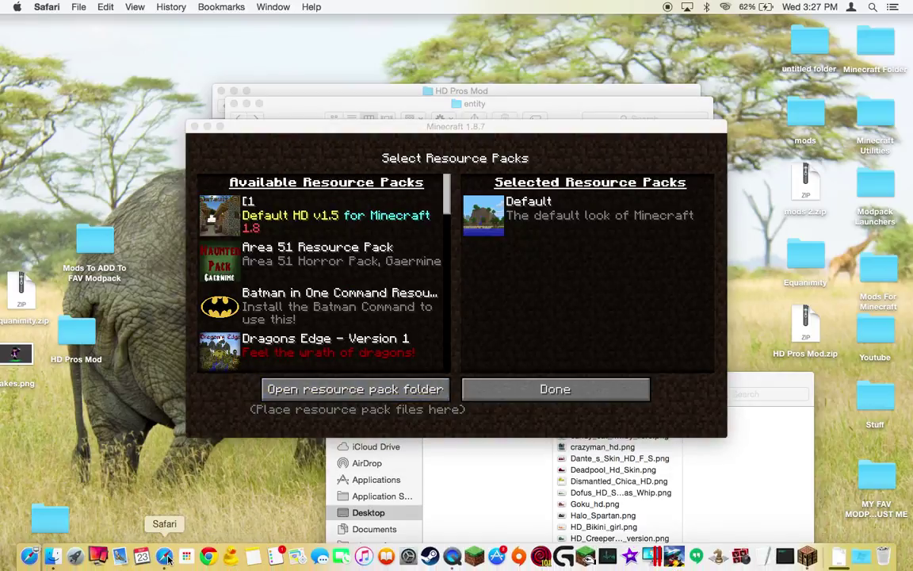
text(minecraft.net)
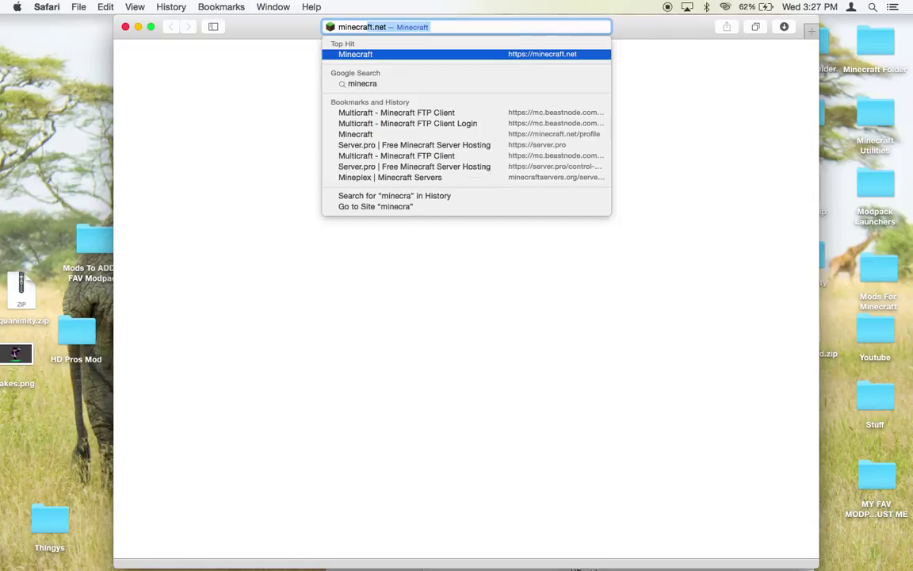
key(Return)
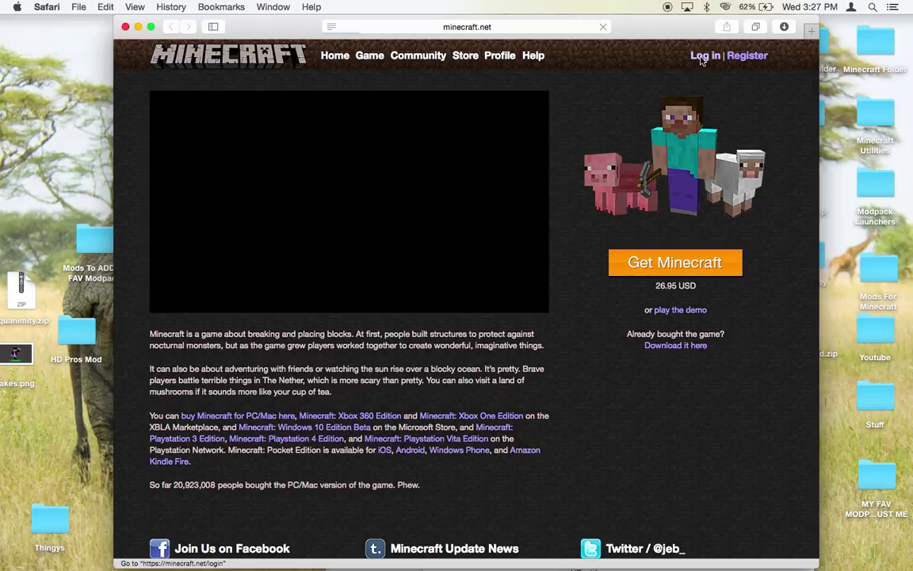
click(701, 57)
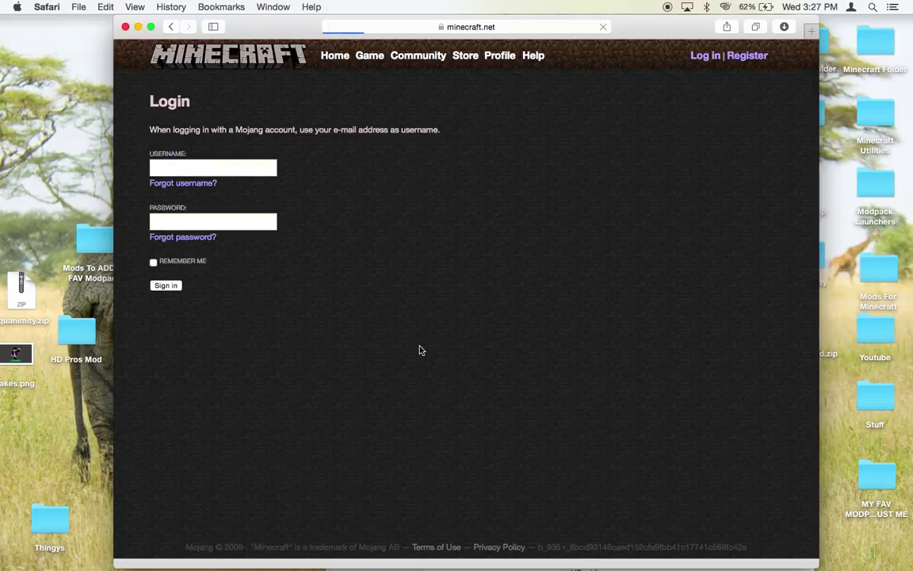
Step: Sign in to the saved Minecraft account, log out again and reopen the login page
click(153, 262)
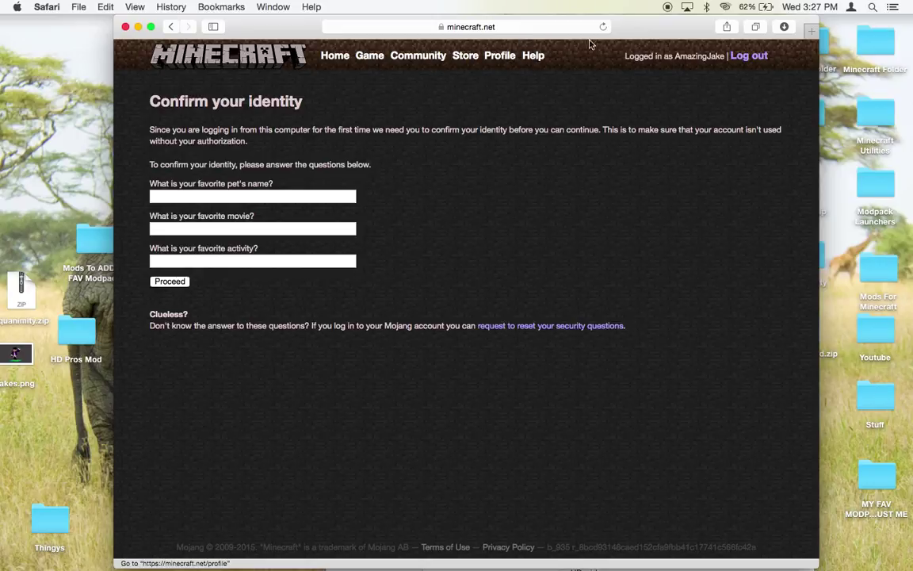
click(745, 59)
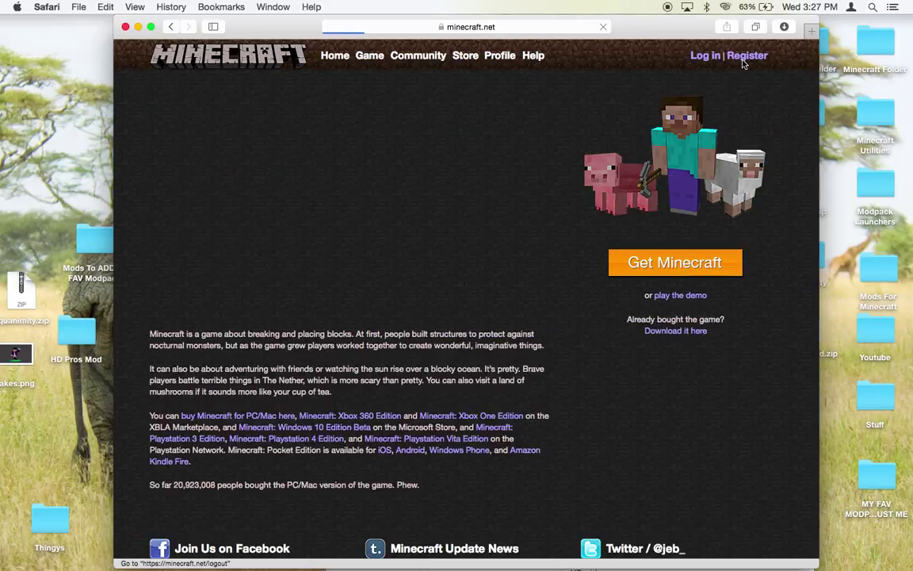
click(705, 57)
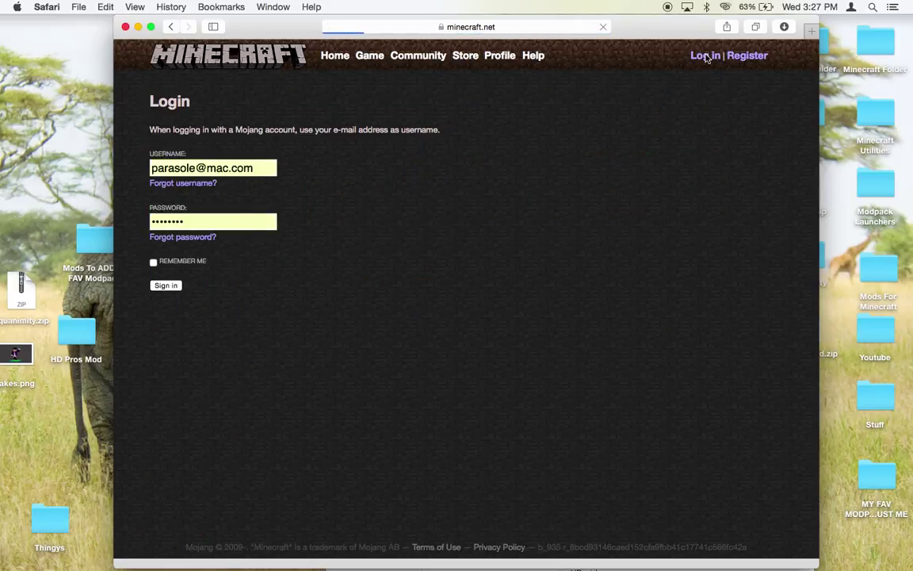
Step: Replace the login with the other saved account's e-mail and password, enable Remember me and sign in
drag(266, 168, 118, 159)
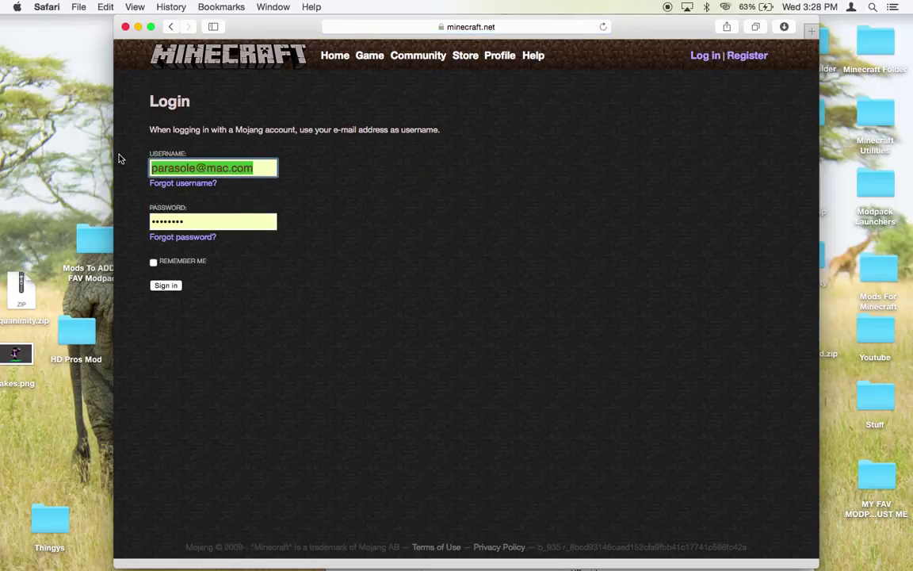
key(BackSpace)
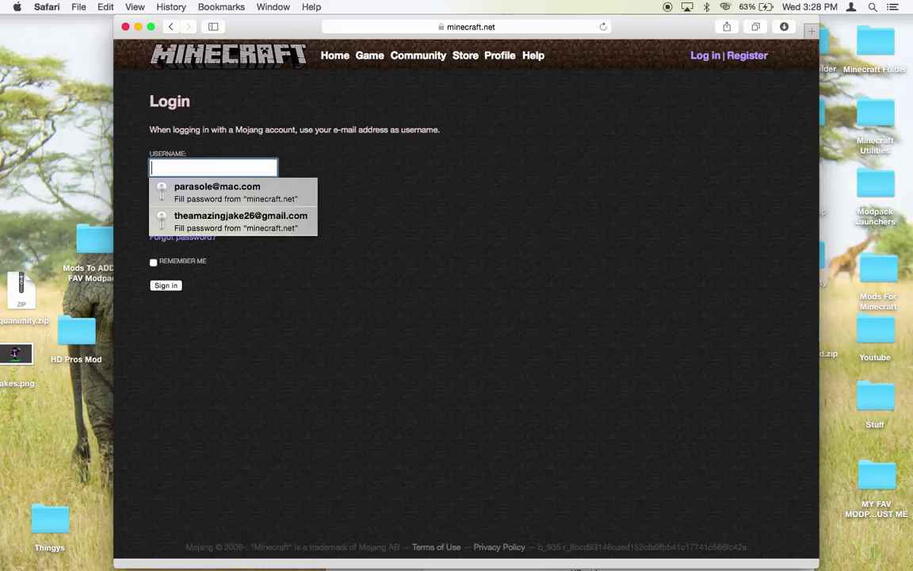
click(229, 222)
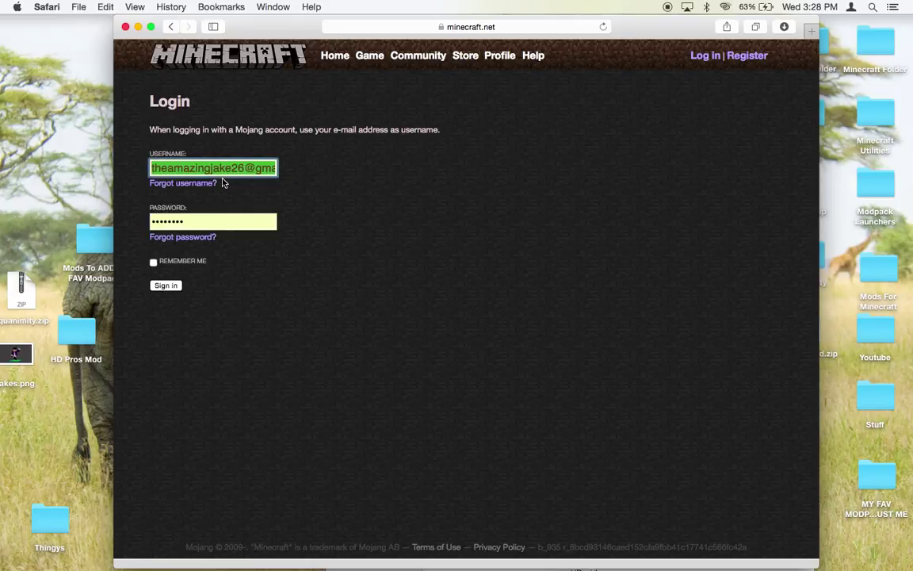
key(BackSpace)
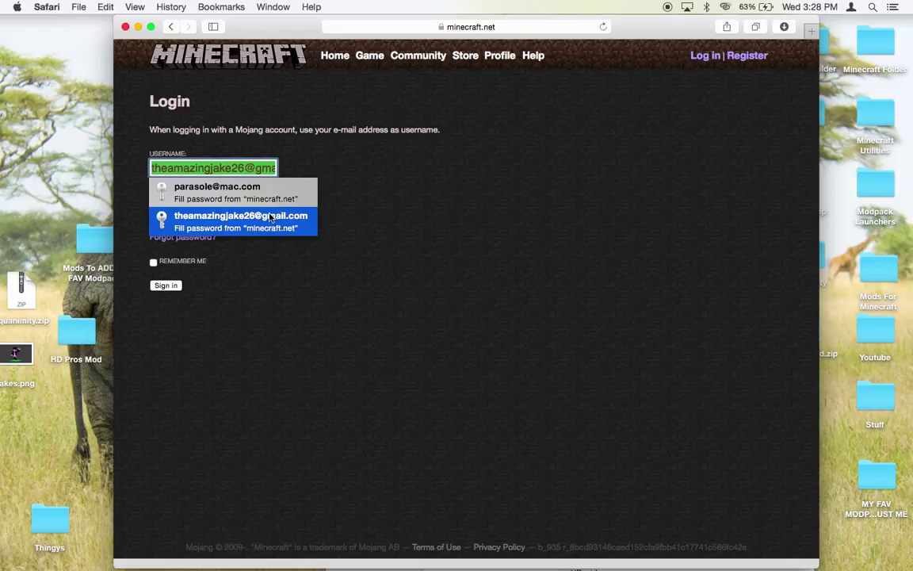
click(210, 221)
click(154, 262)
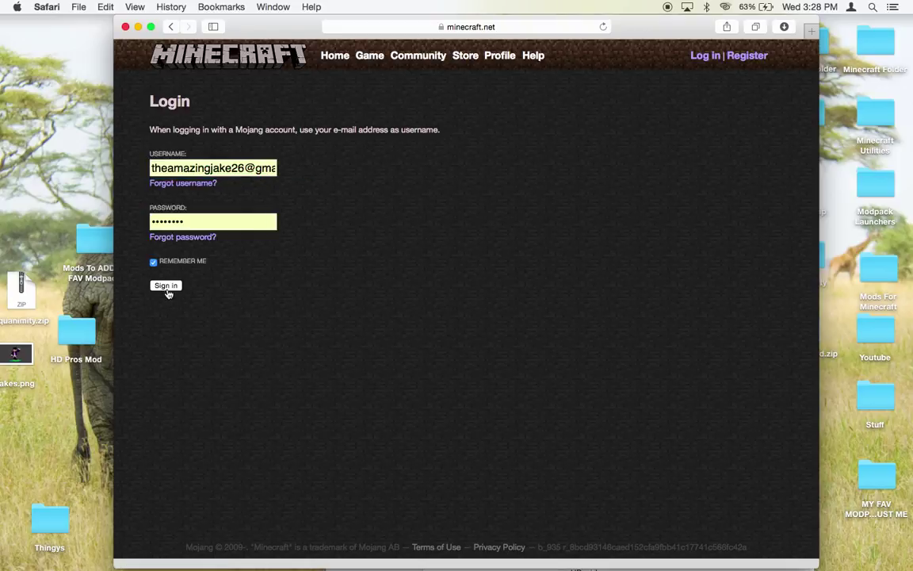
click(164, 286)
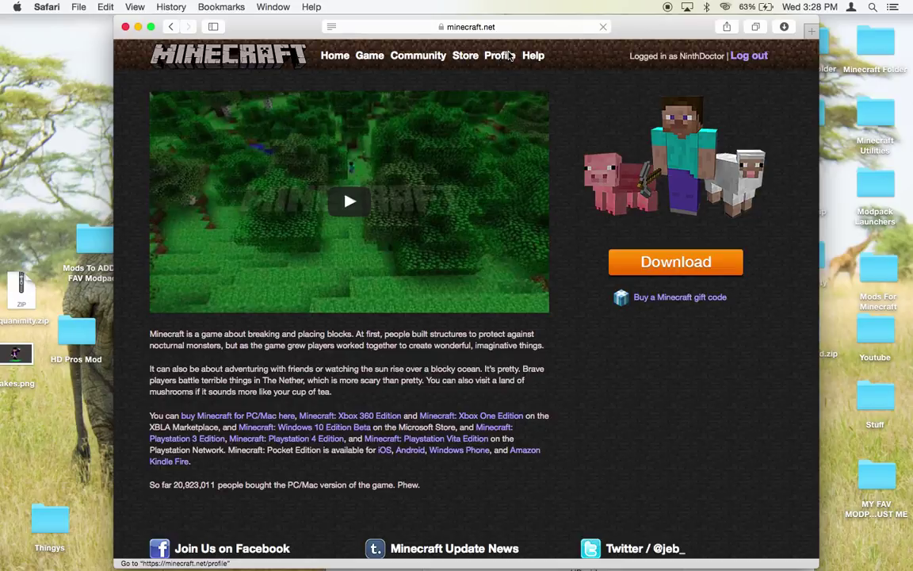
Step: Open the account's Profile page with the skin change options
click(510, 55)
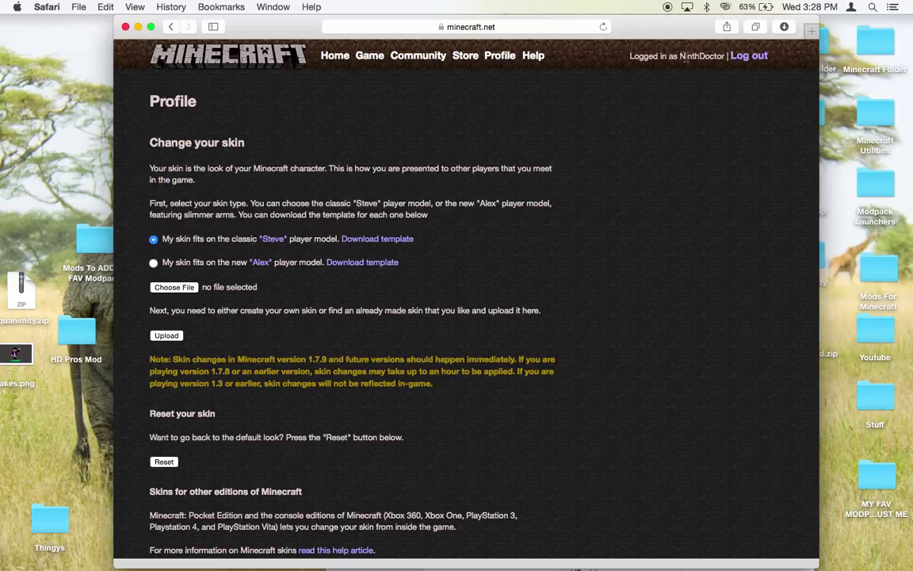
drag(681, 56, 722, 55)
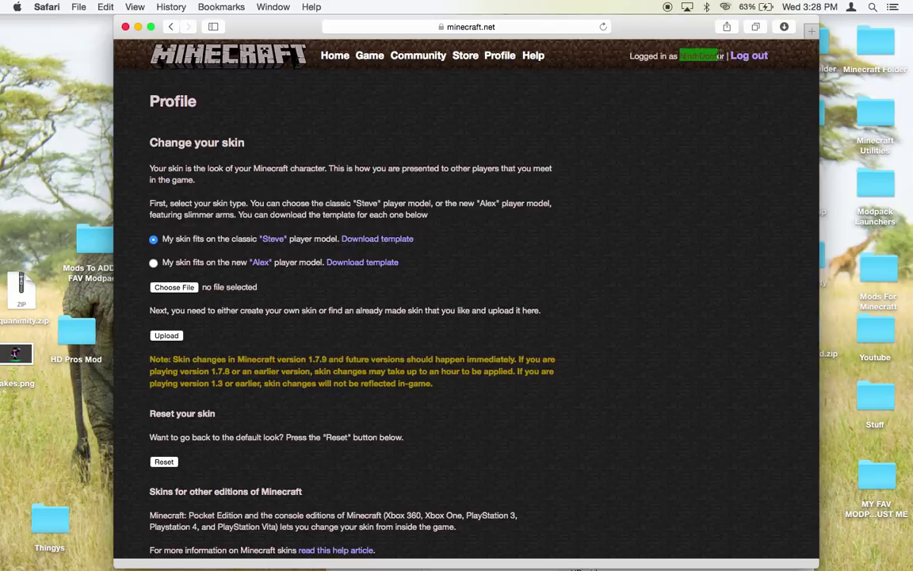
click(714, 88)
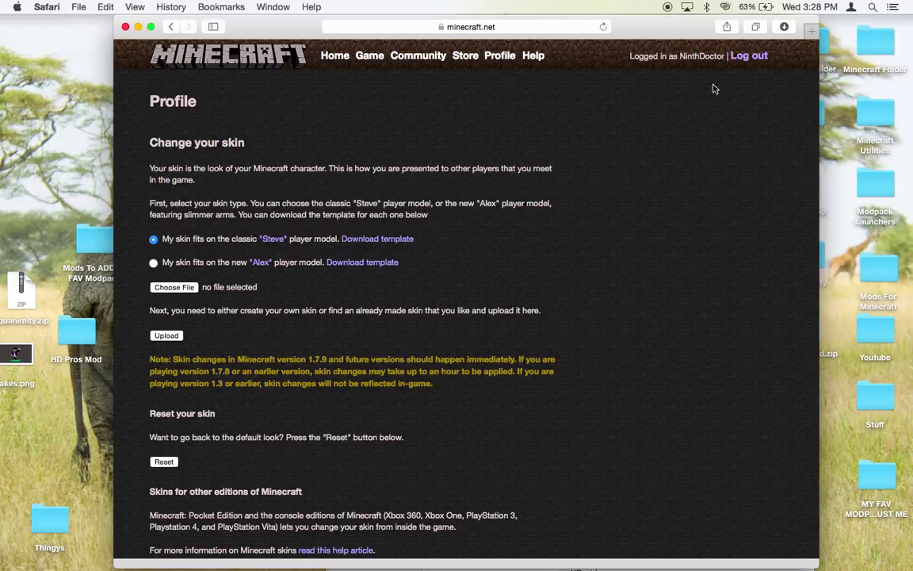
click(500, 54)
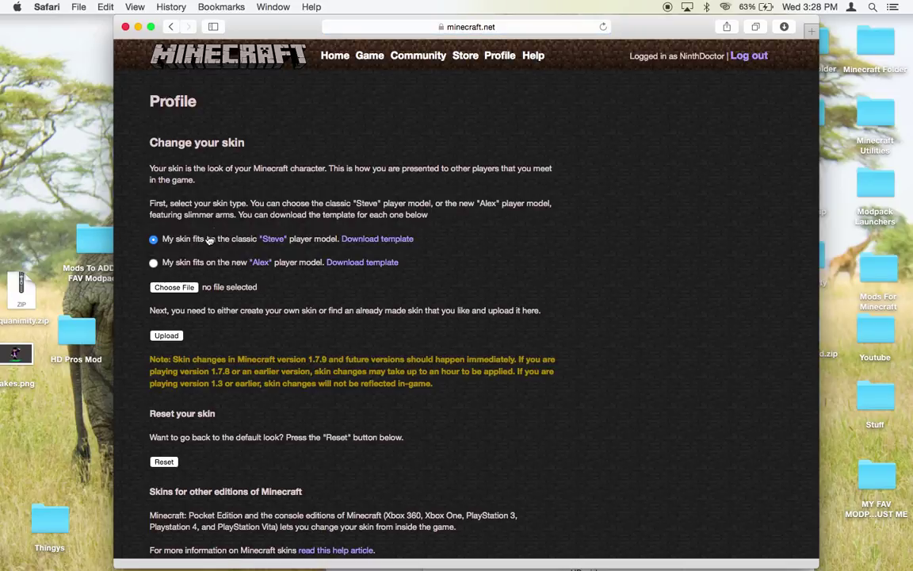